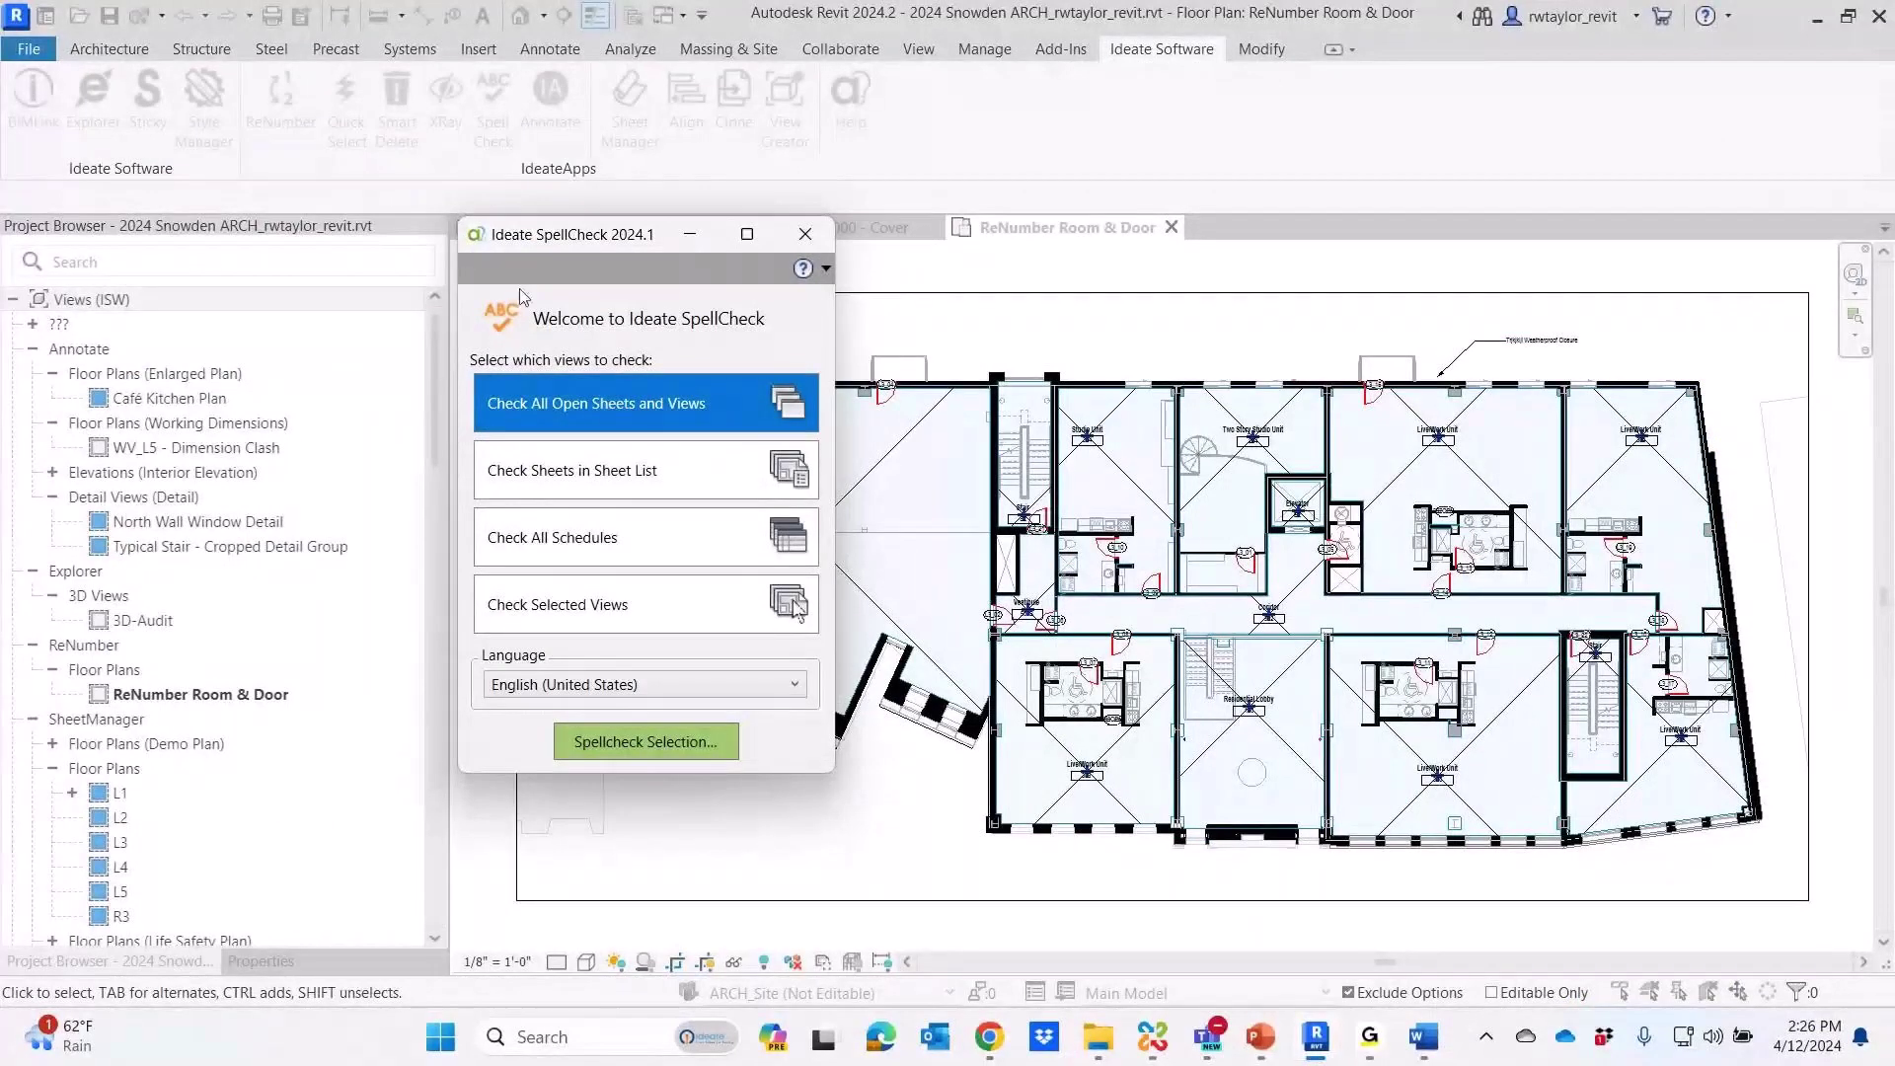
Set SpellCheck to check selected views, including all Views, Legends, Schedules and Sheets, and save the selection
drag(591, 240, 602, 204)
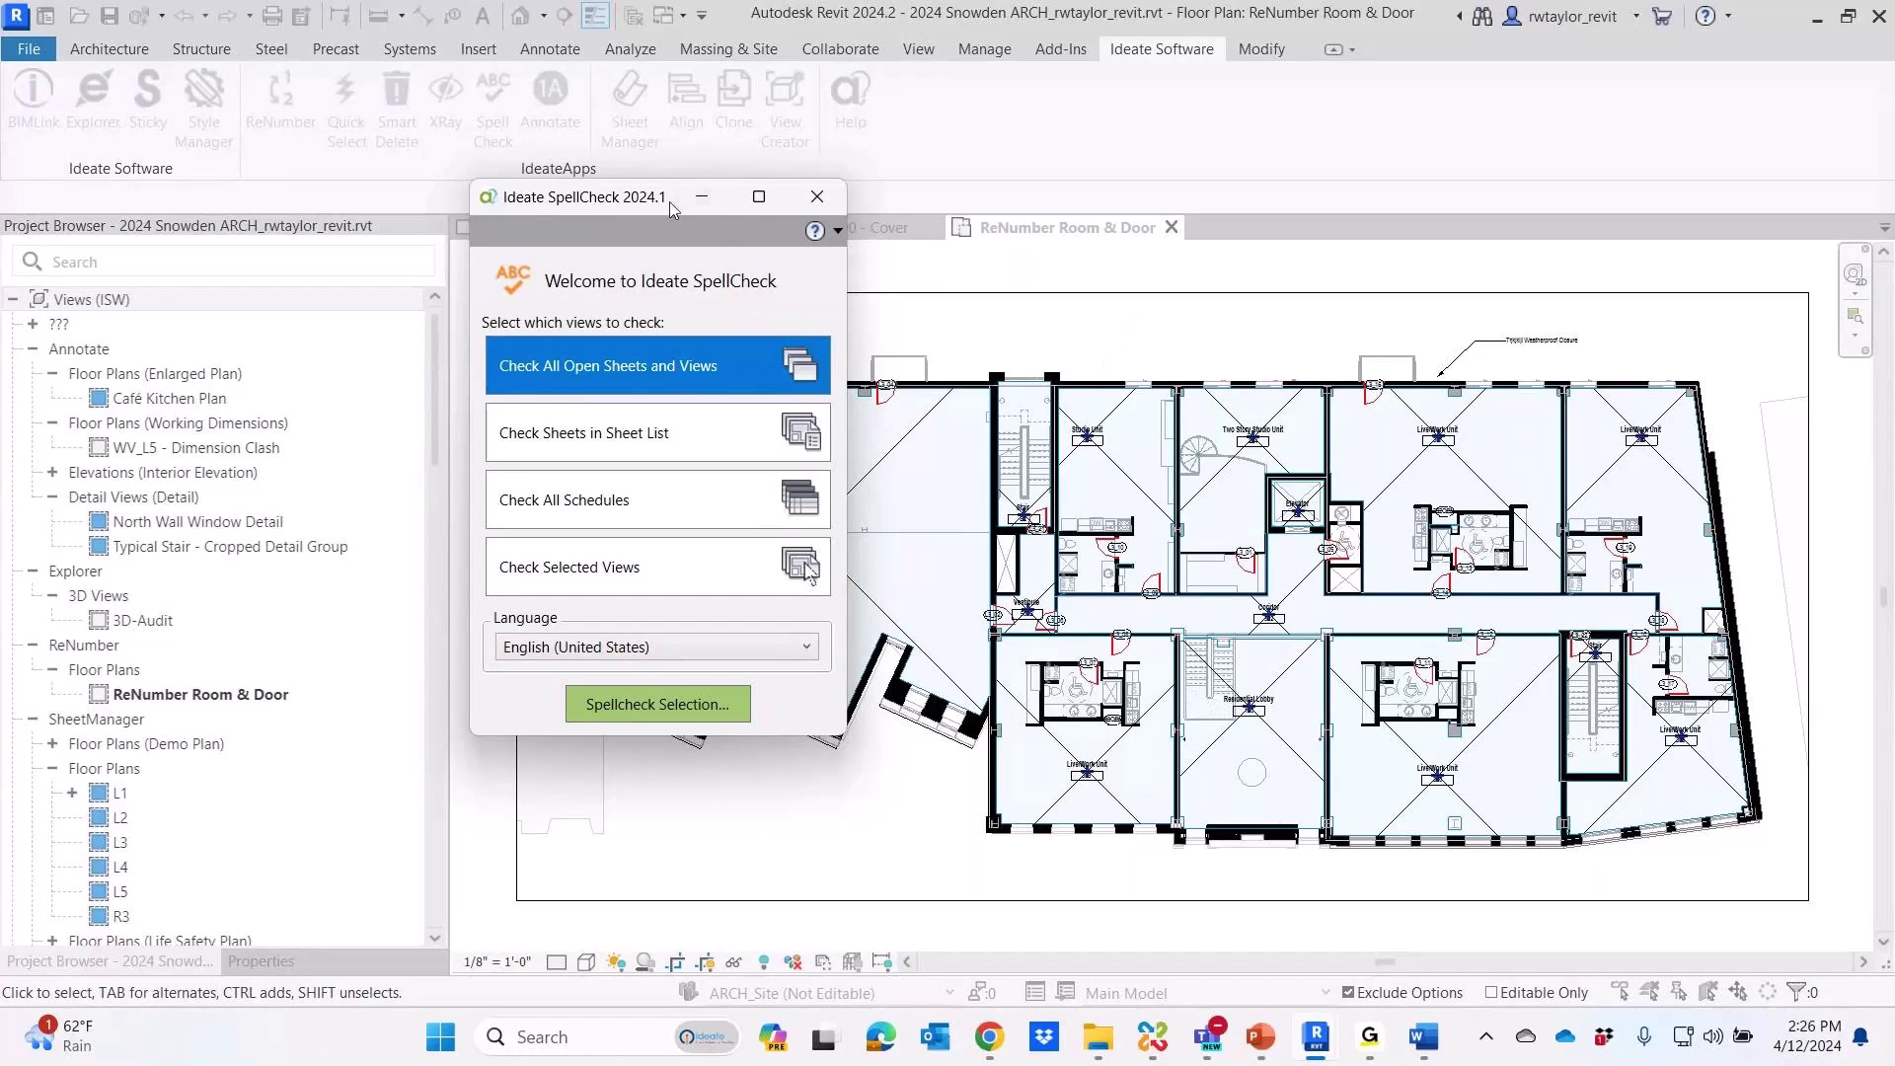
click(637, 573)
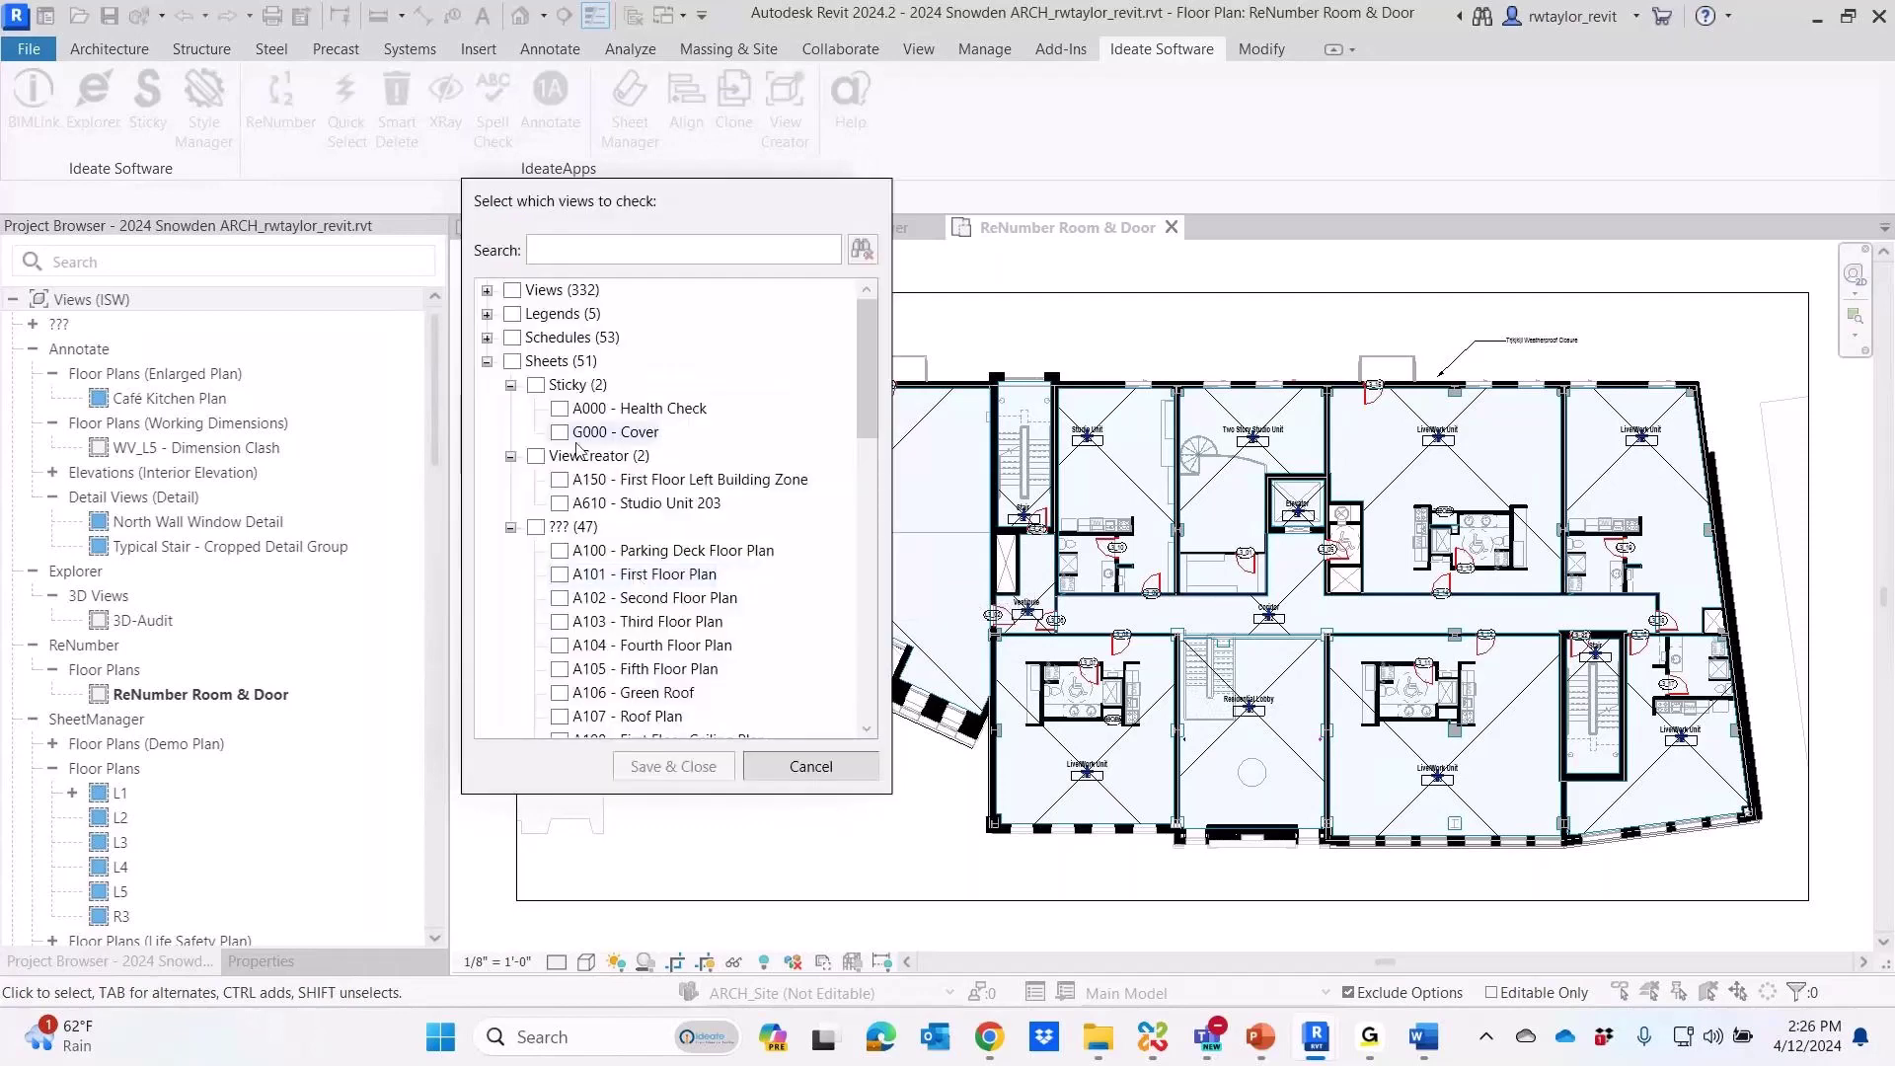
click(512, 289)
click(512, 313)
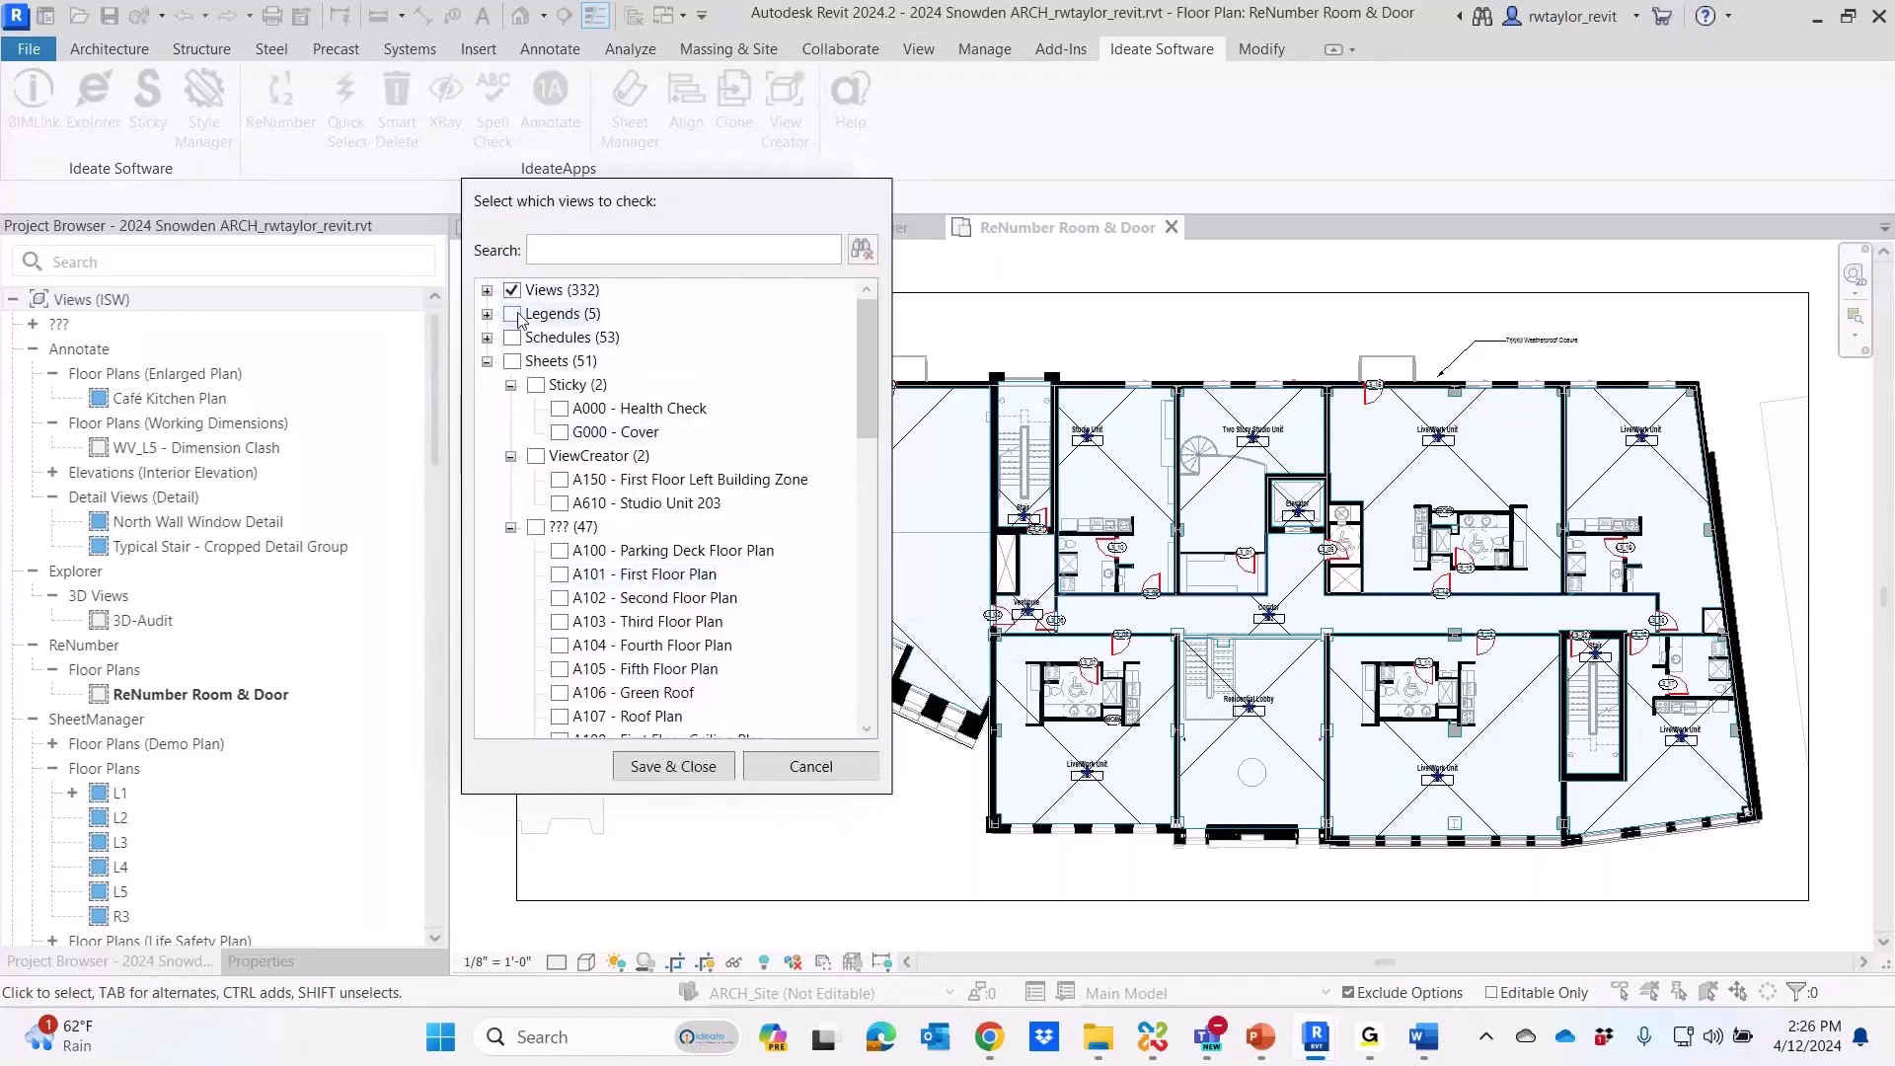
click(487, 361)
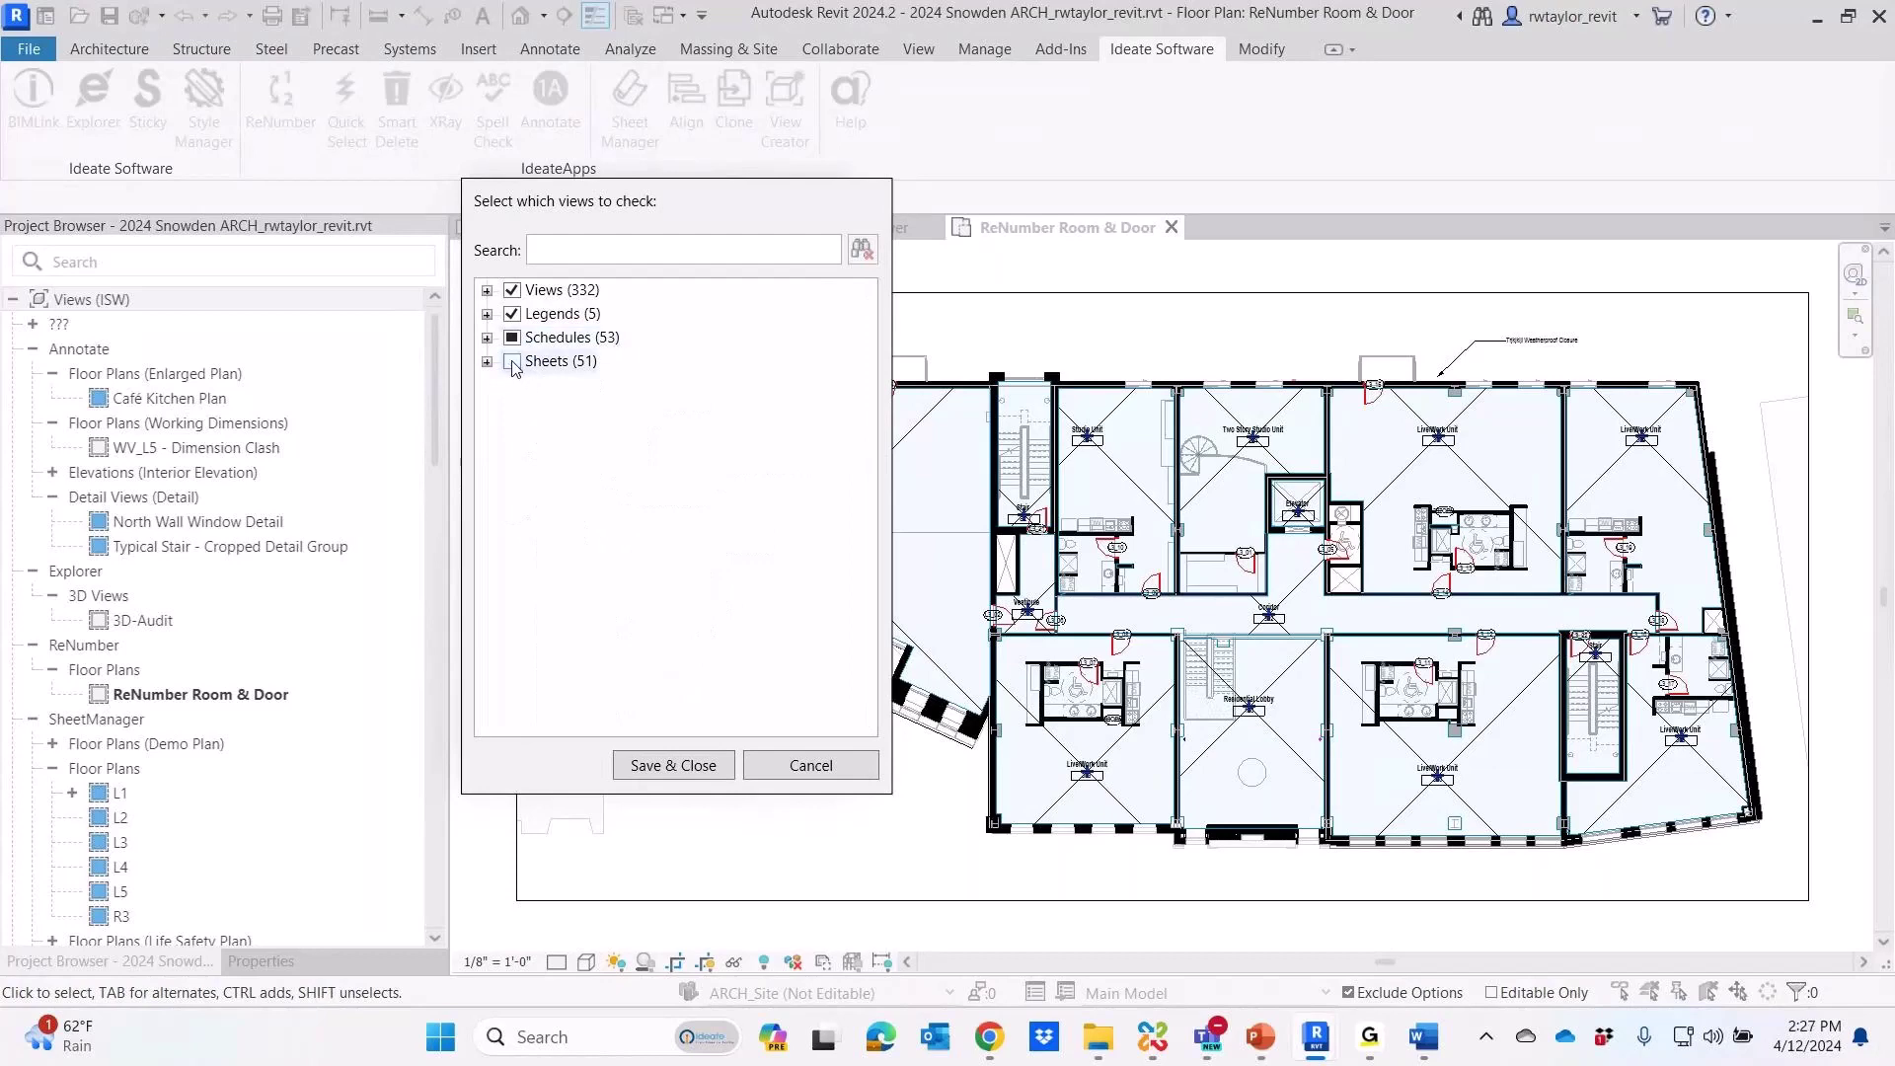
click(513, 361)
click(514, 362)
click(512, 338)
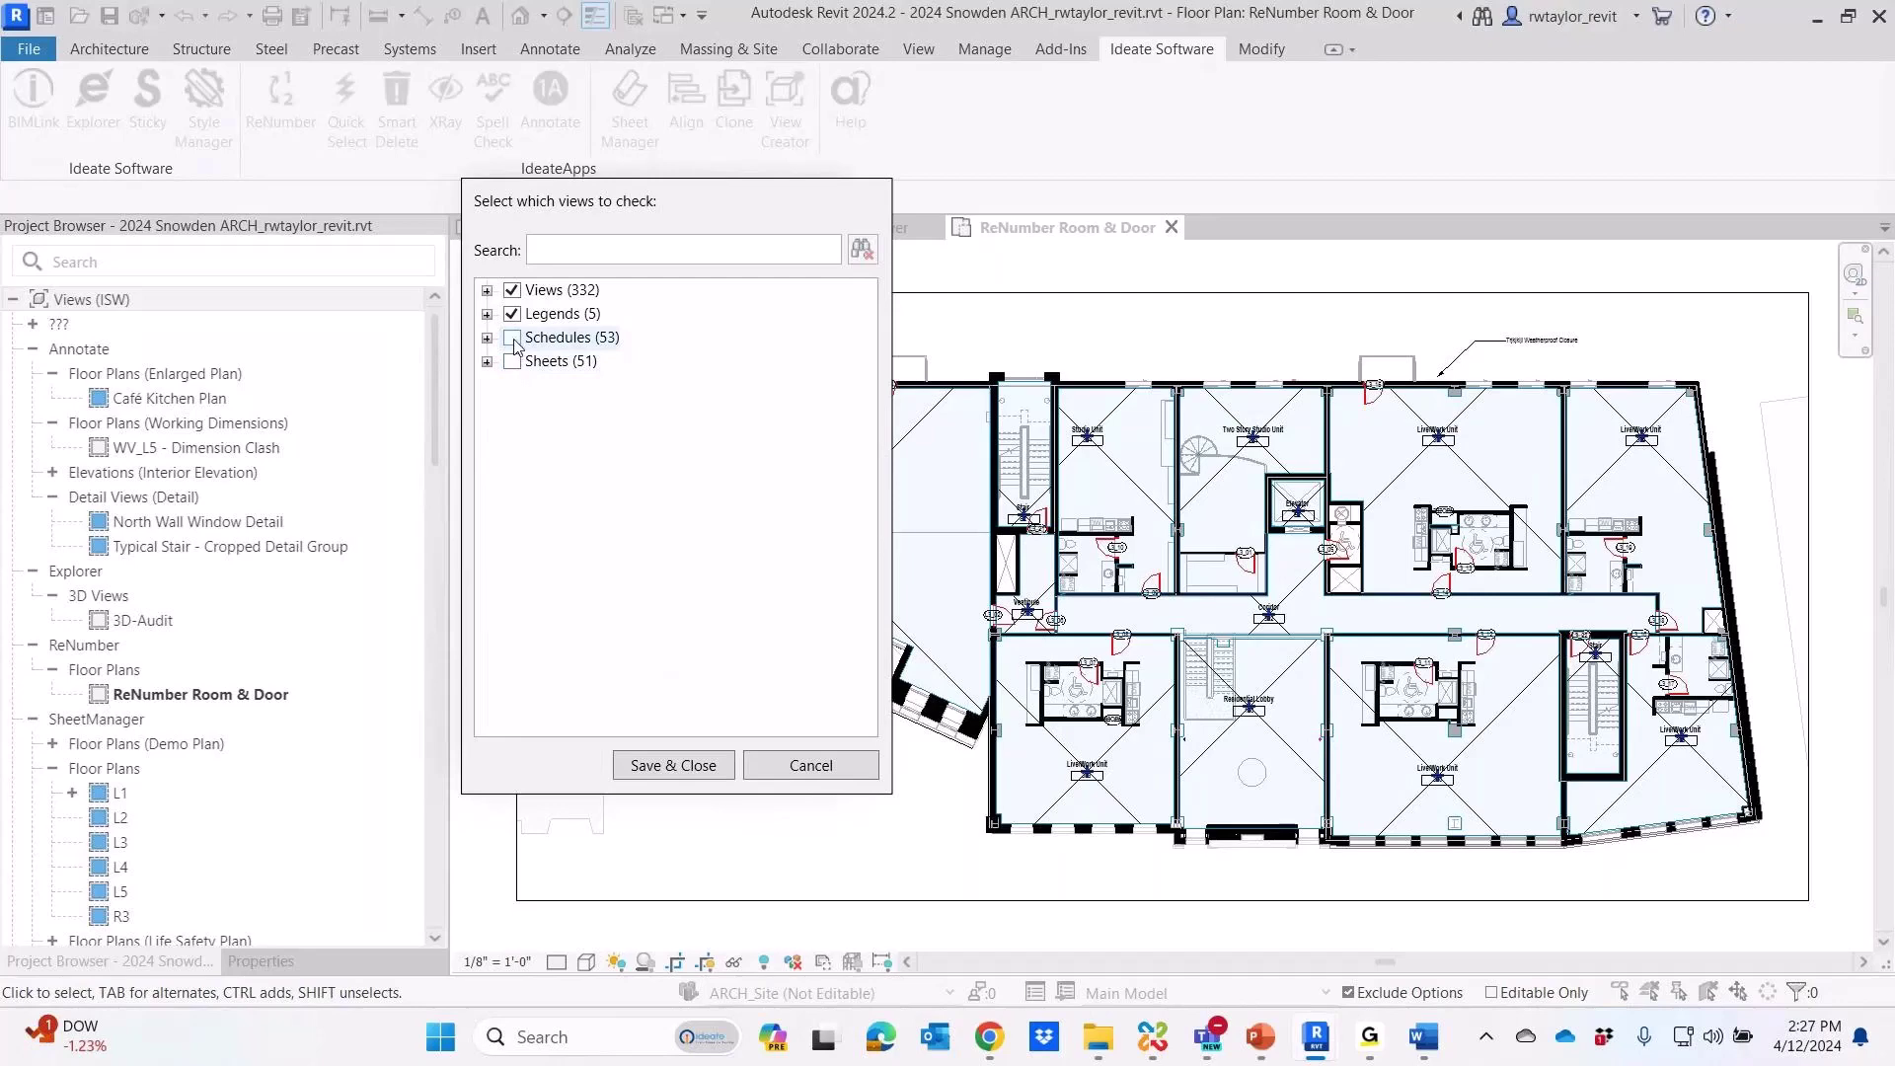
click(516, 342)
click(511, 362)
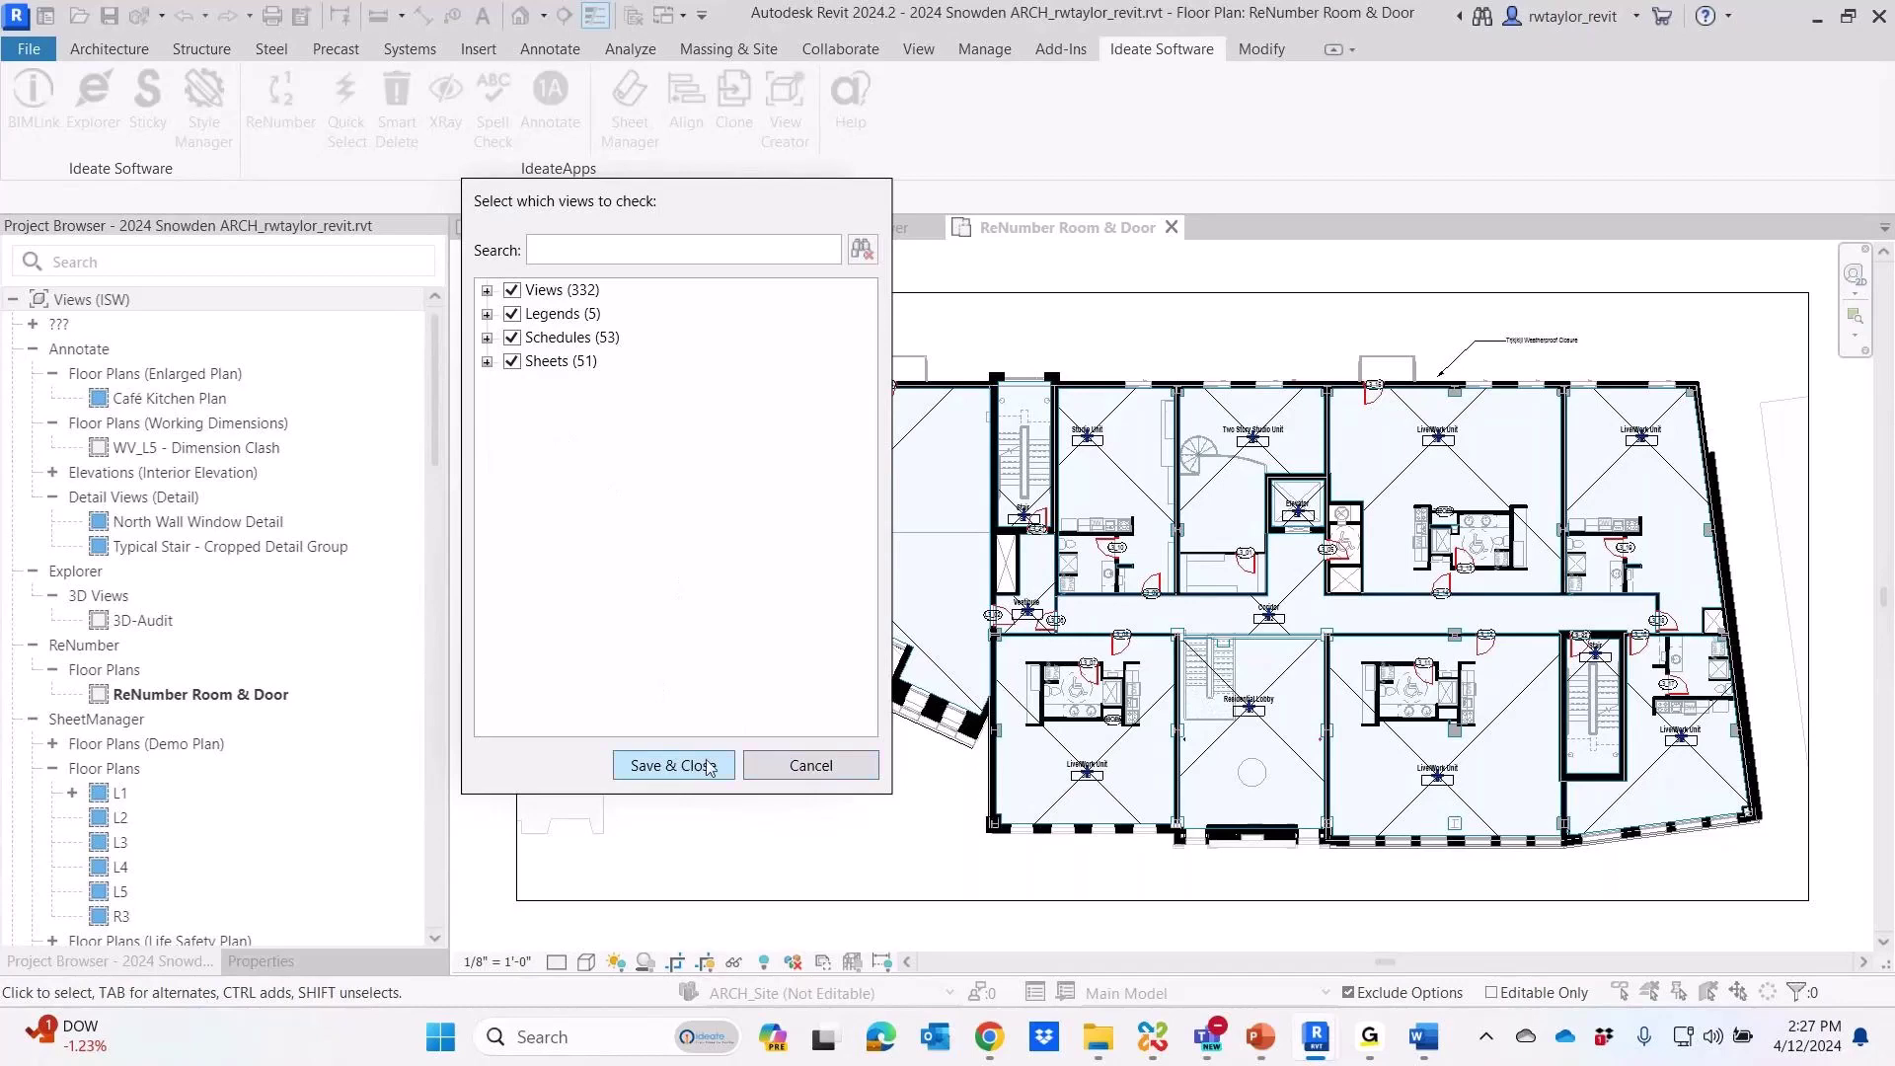
click(674, 766)
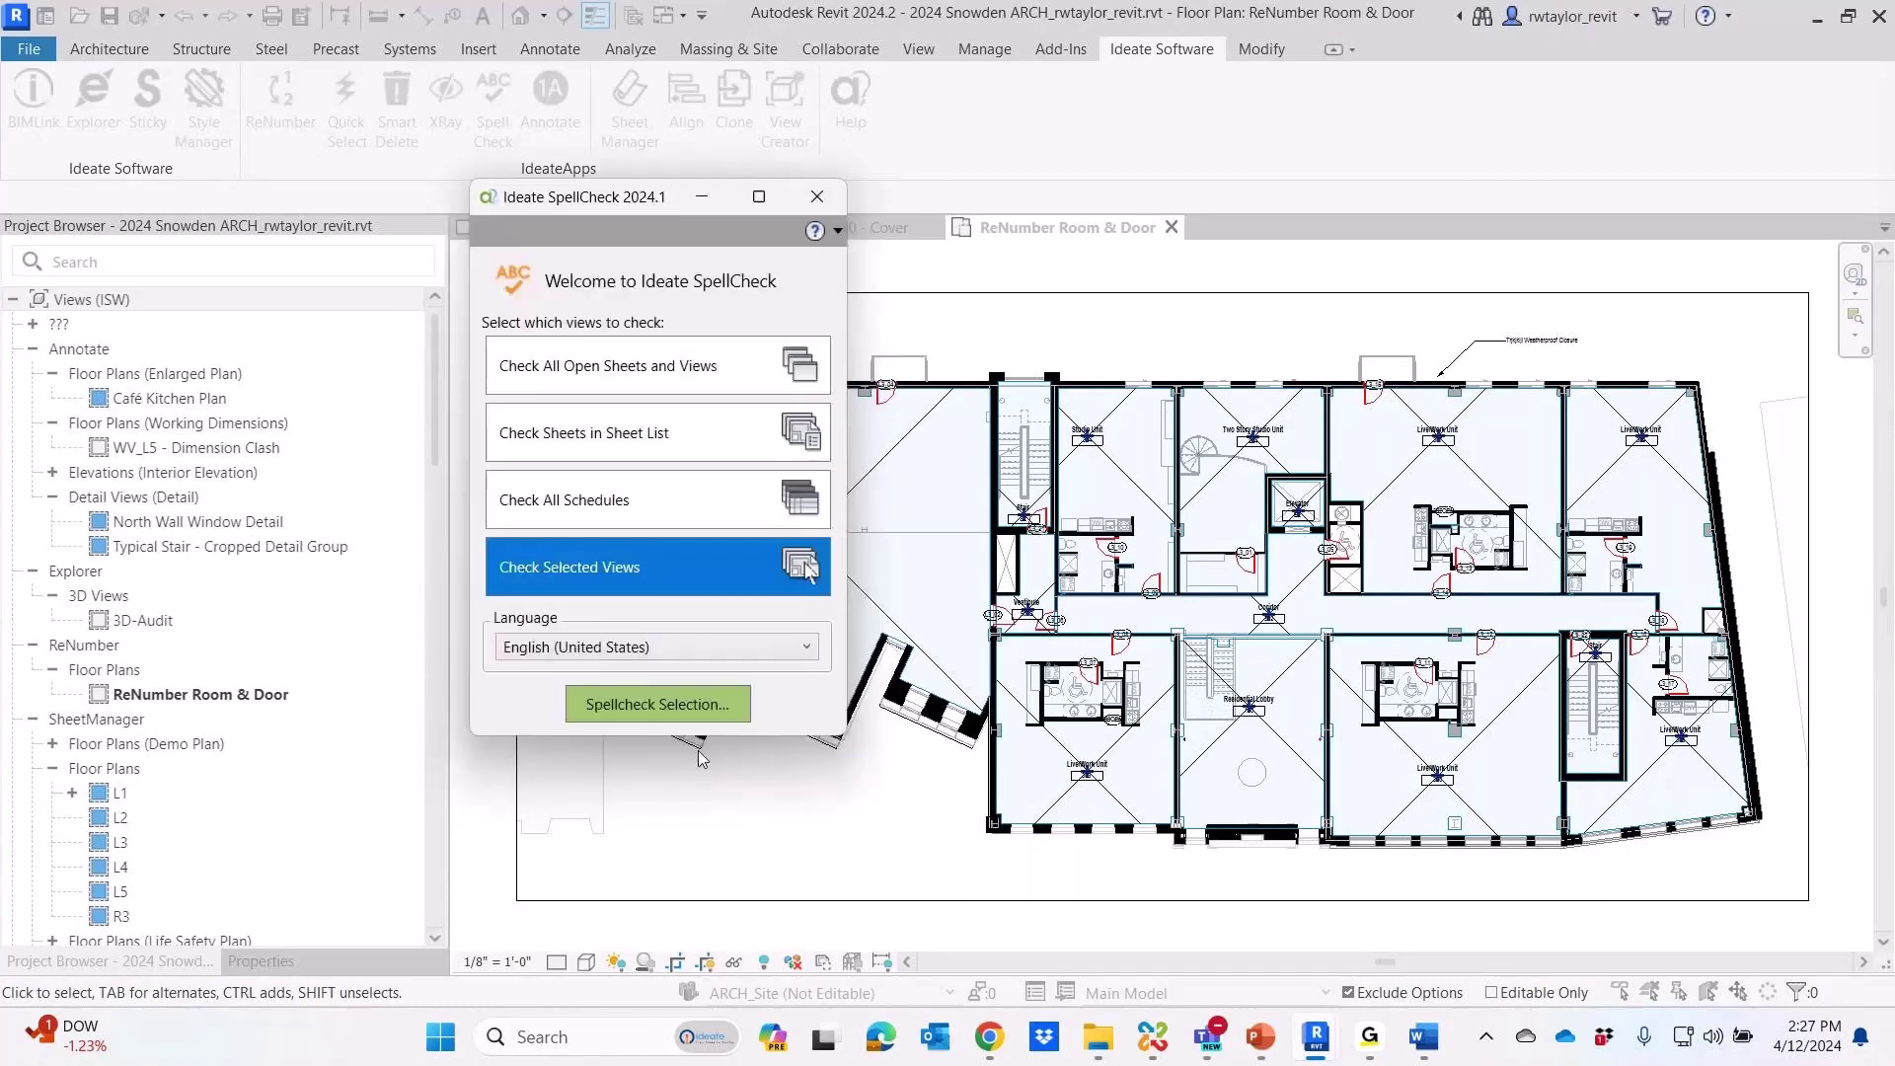
Run the spell check on the selection, skipping ahead to the flagged SDF text note in BASE CABINETS AT WORK TABLE, and zoom to it
click(676, 705)
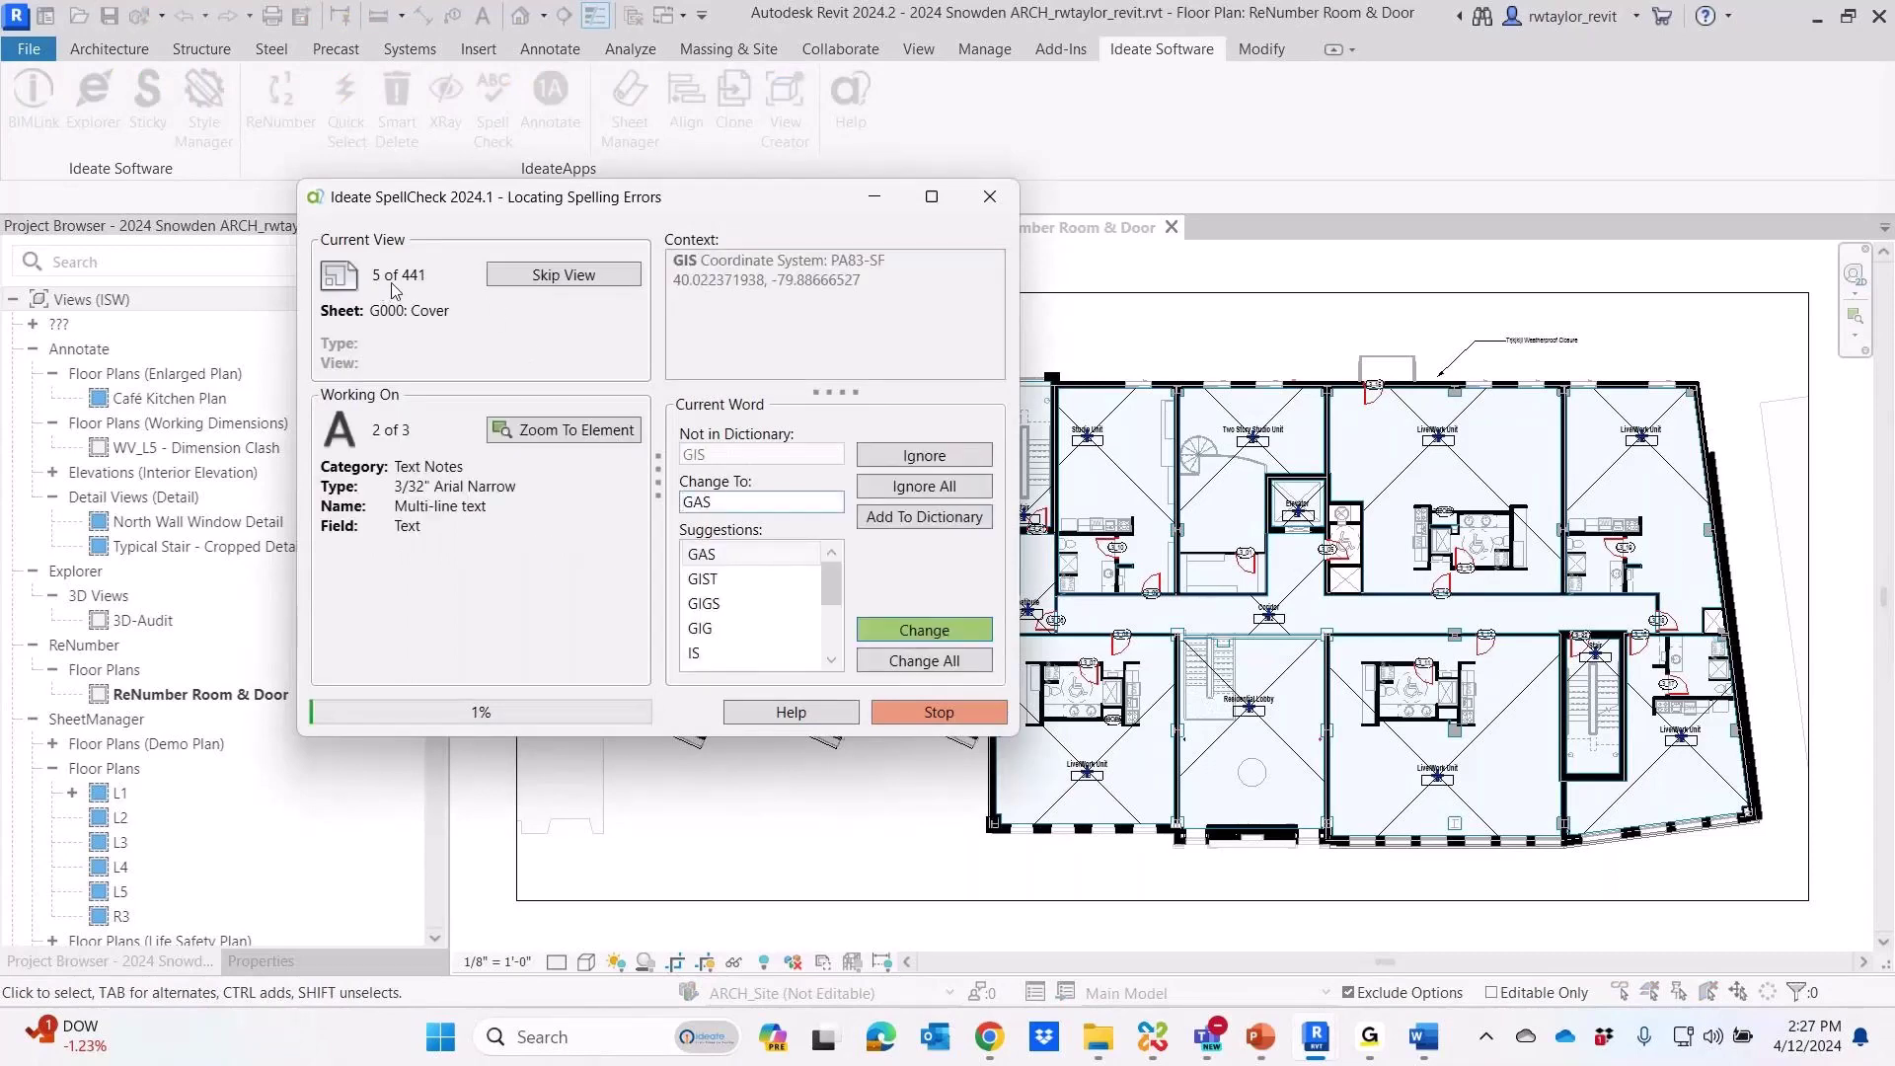
click(559, 276)
click(559, 278)
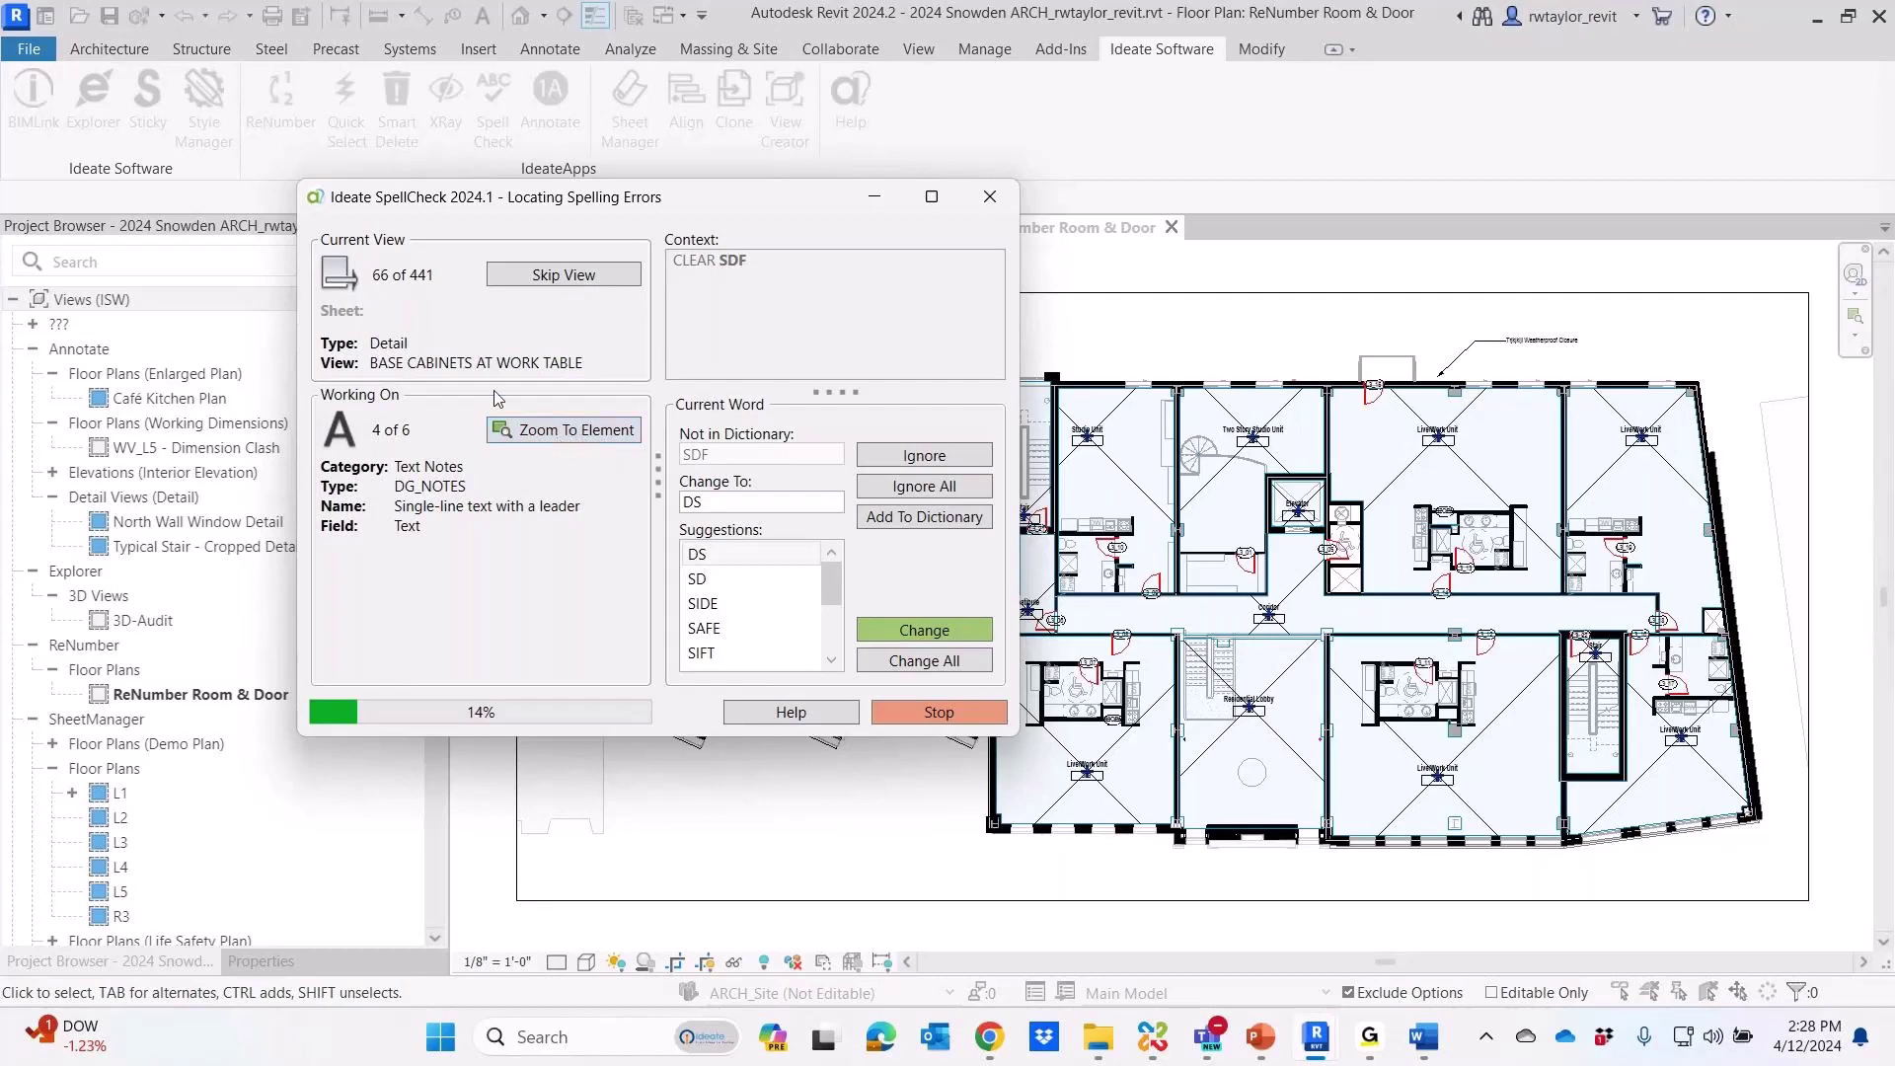
click(577, 431)
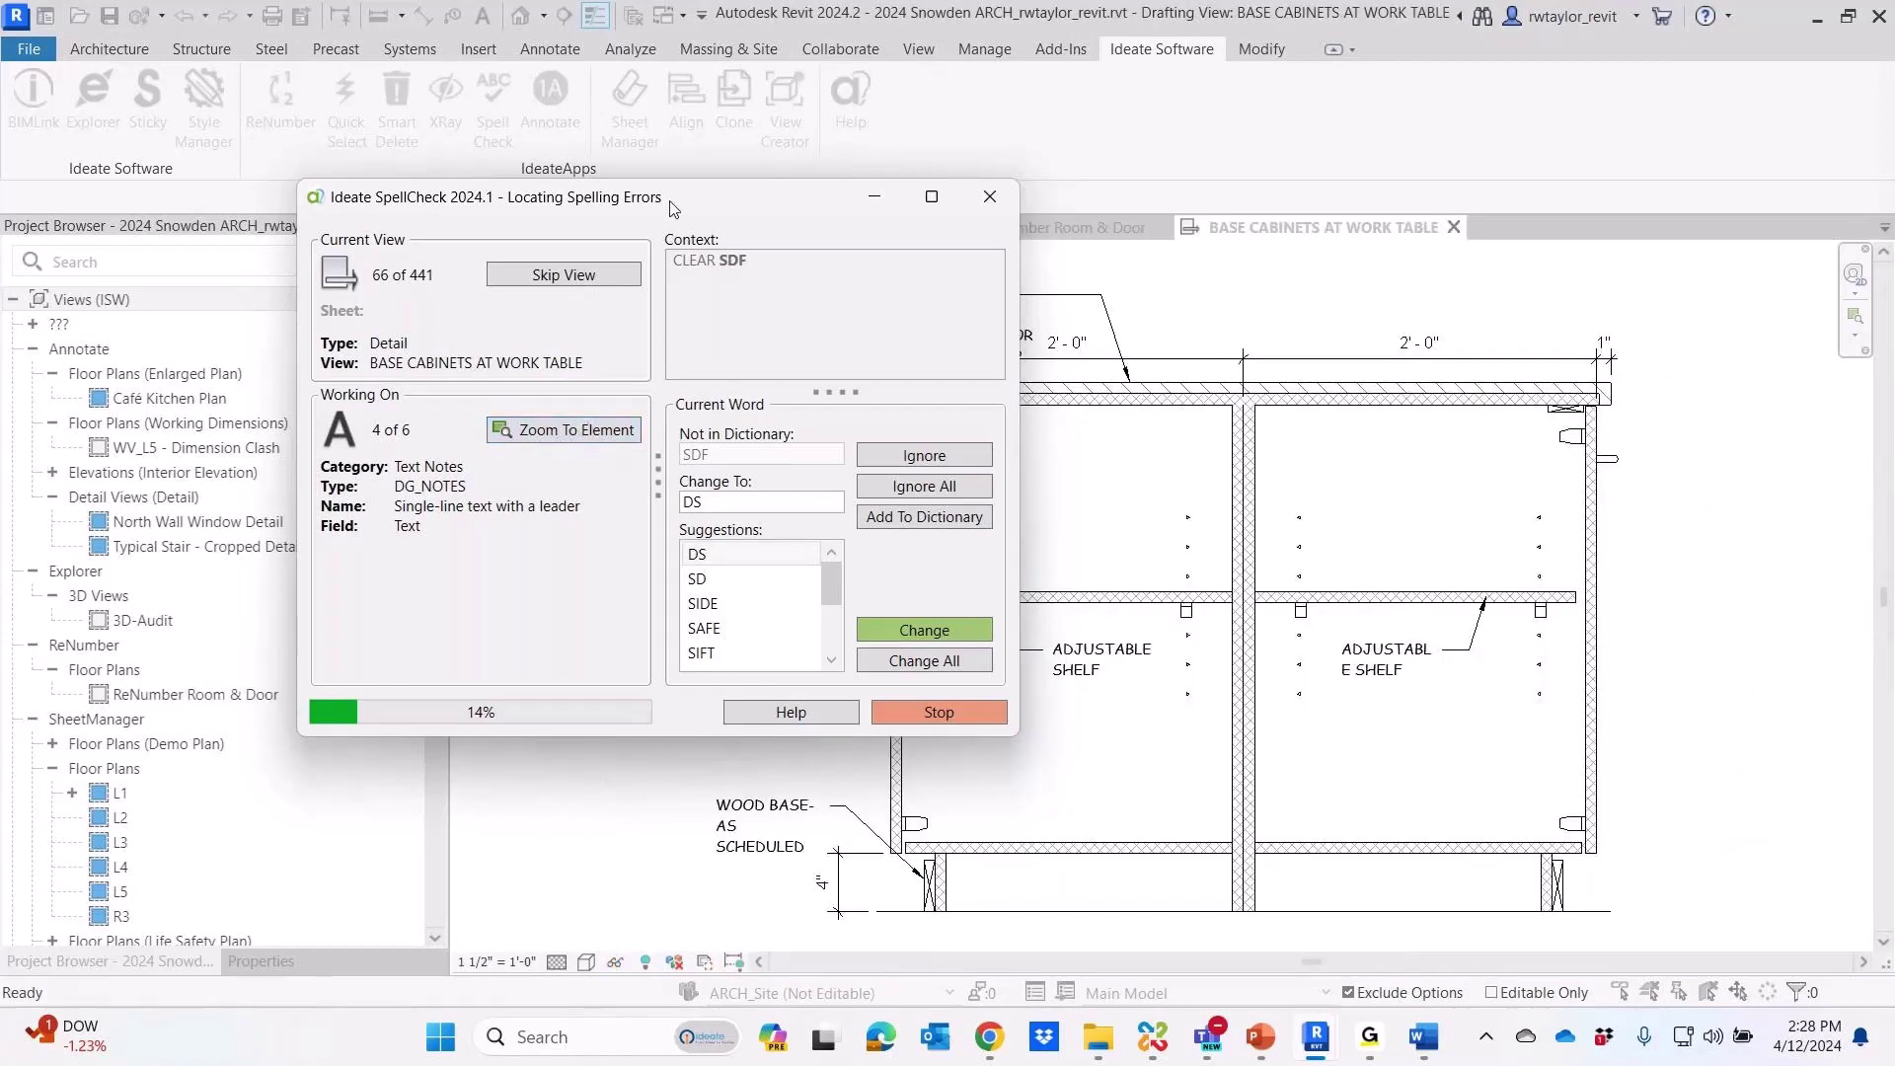
drag(671, 207, 488, 202)
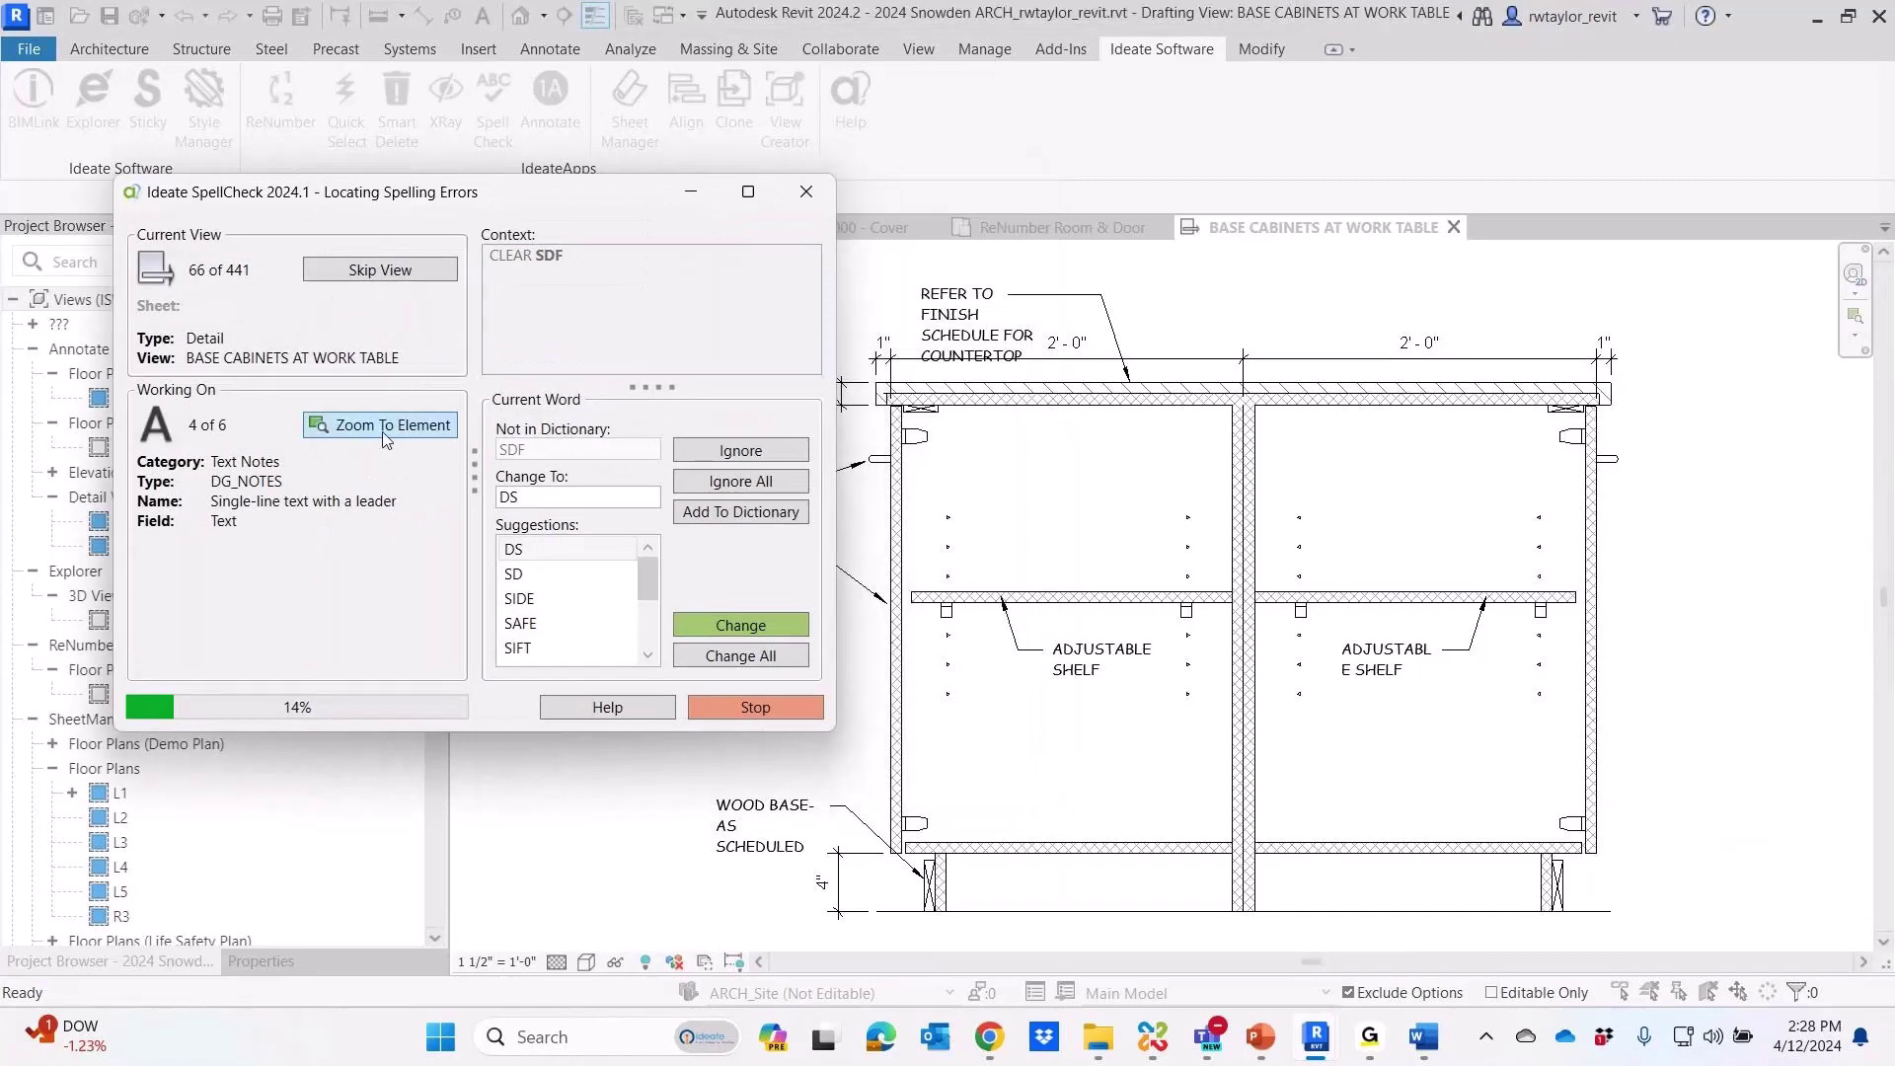
Stop the spell check and close its results summary along with the SpellCheck tool
click(733, 711)
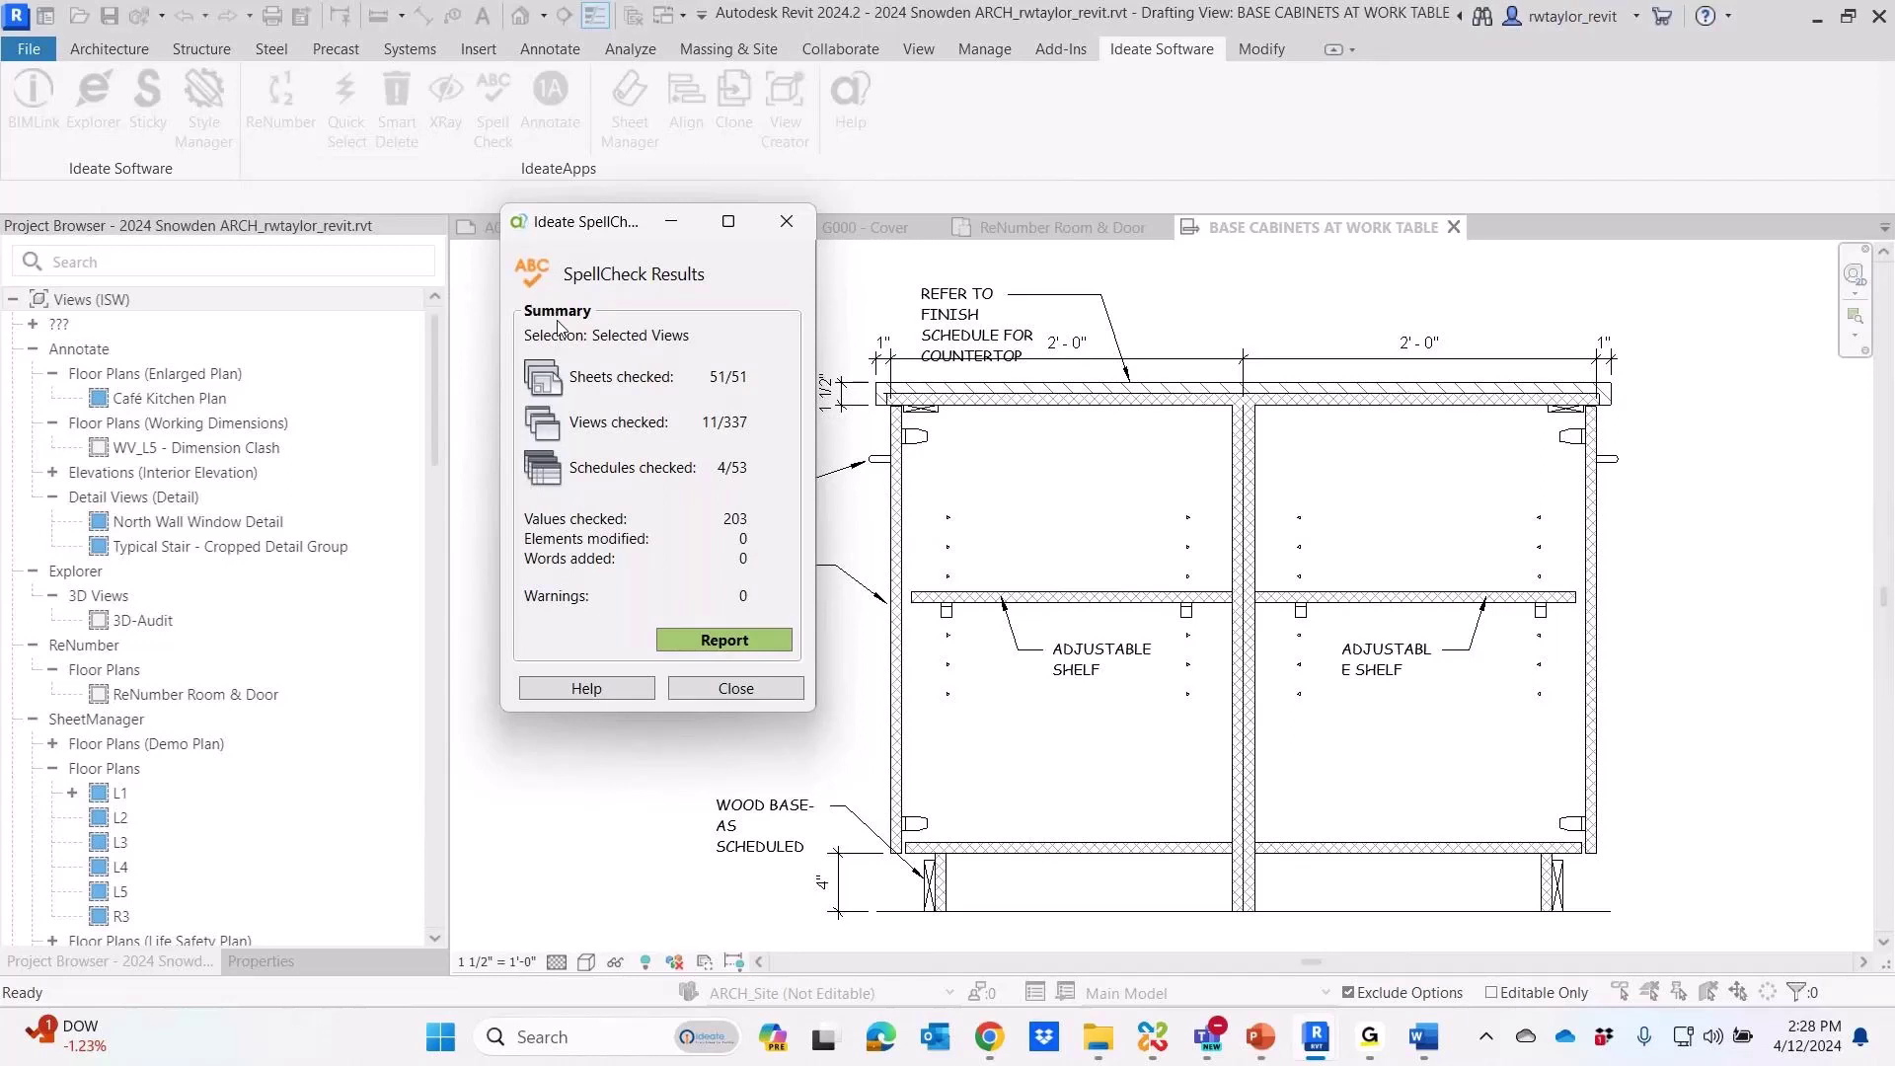
click(736, 690)
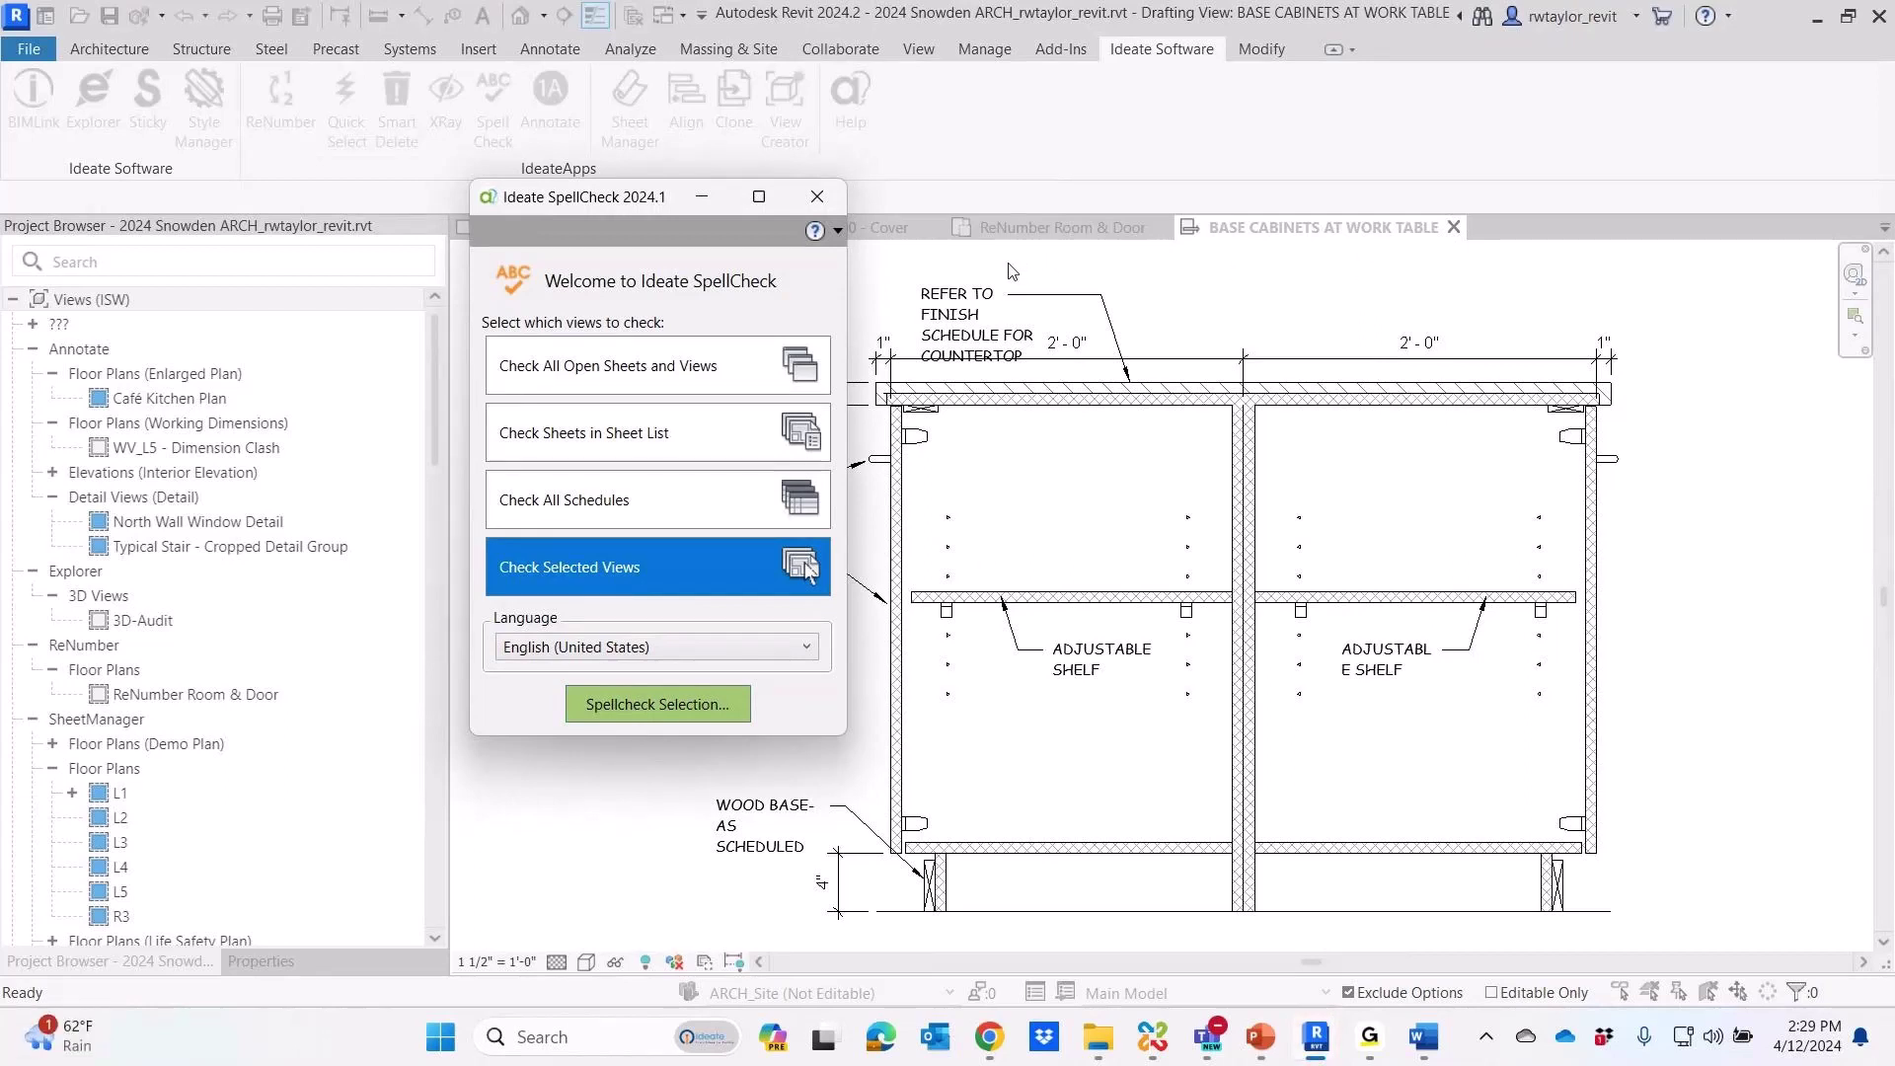
click(815, 196)
Open the personal dictionary Custom.dic for editing from Revit's Check Spelling options
click(28, 48)
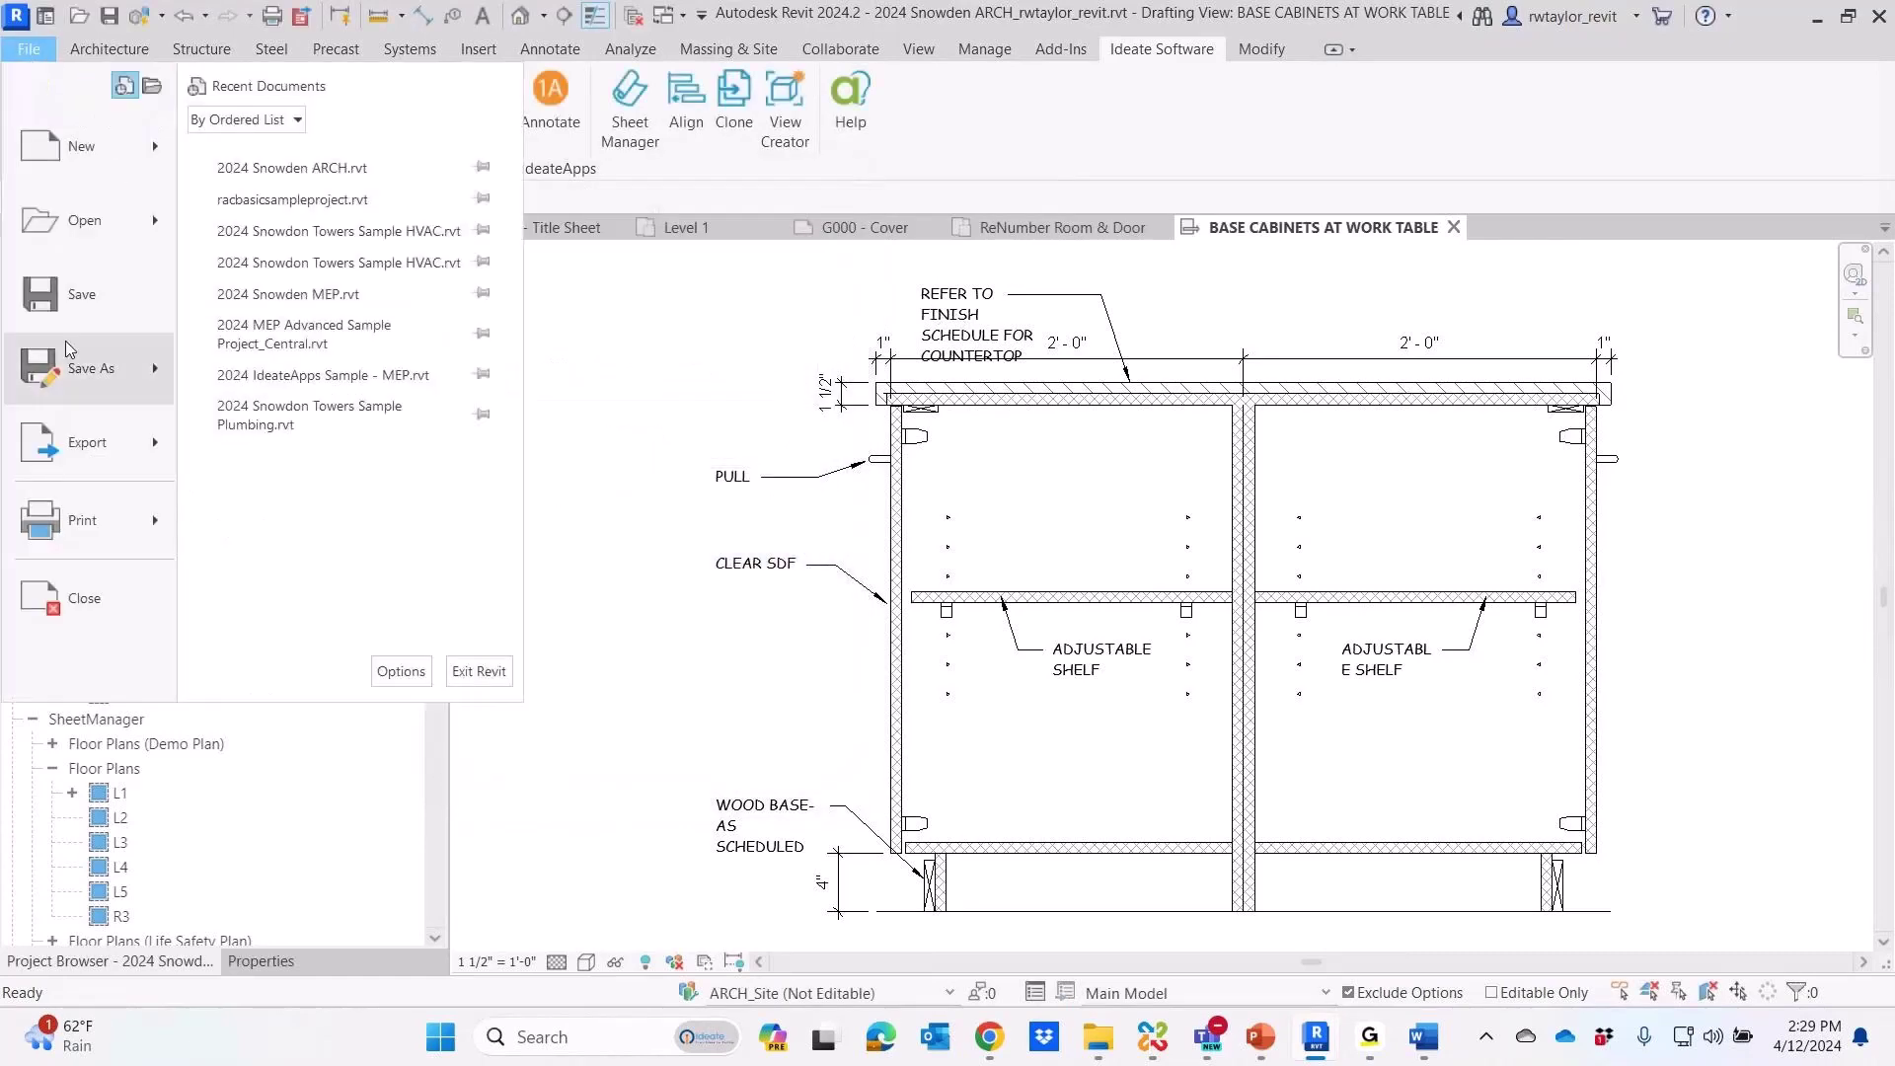
mouse_move(89, 441)
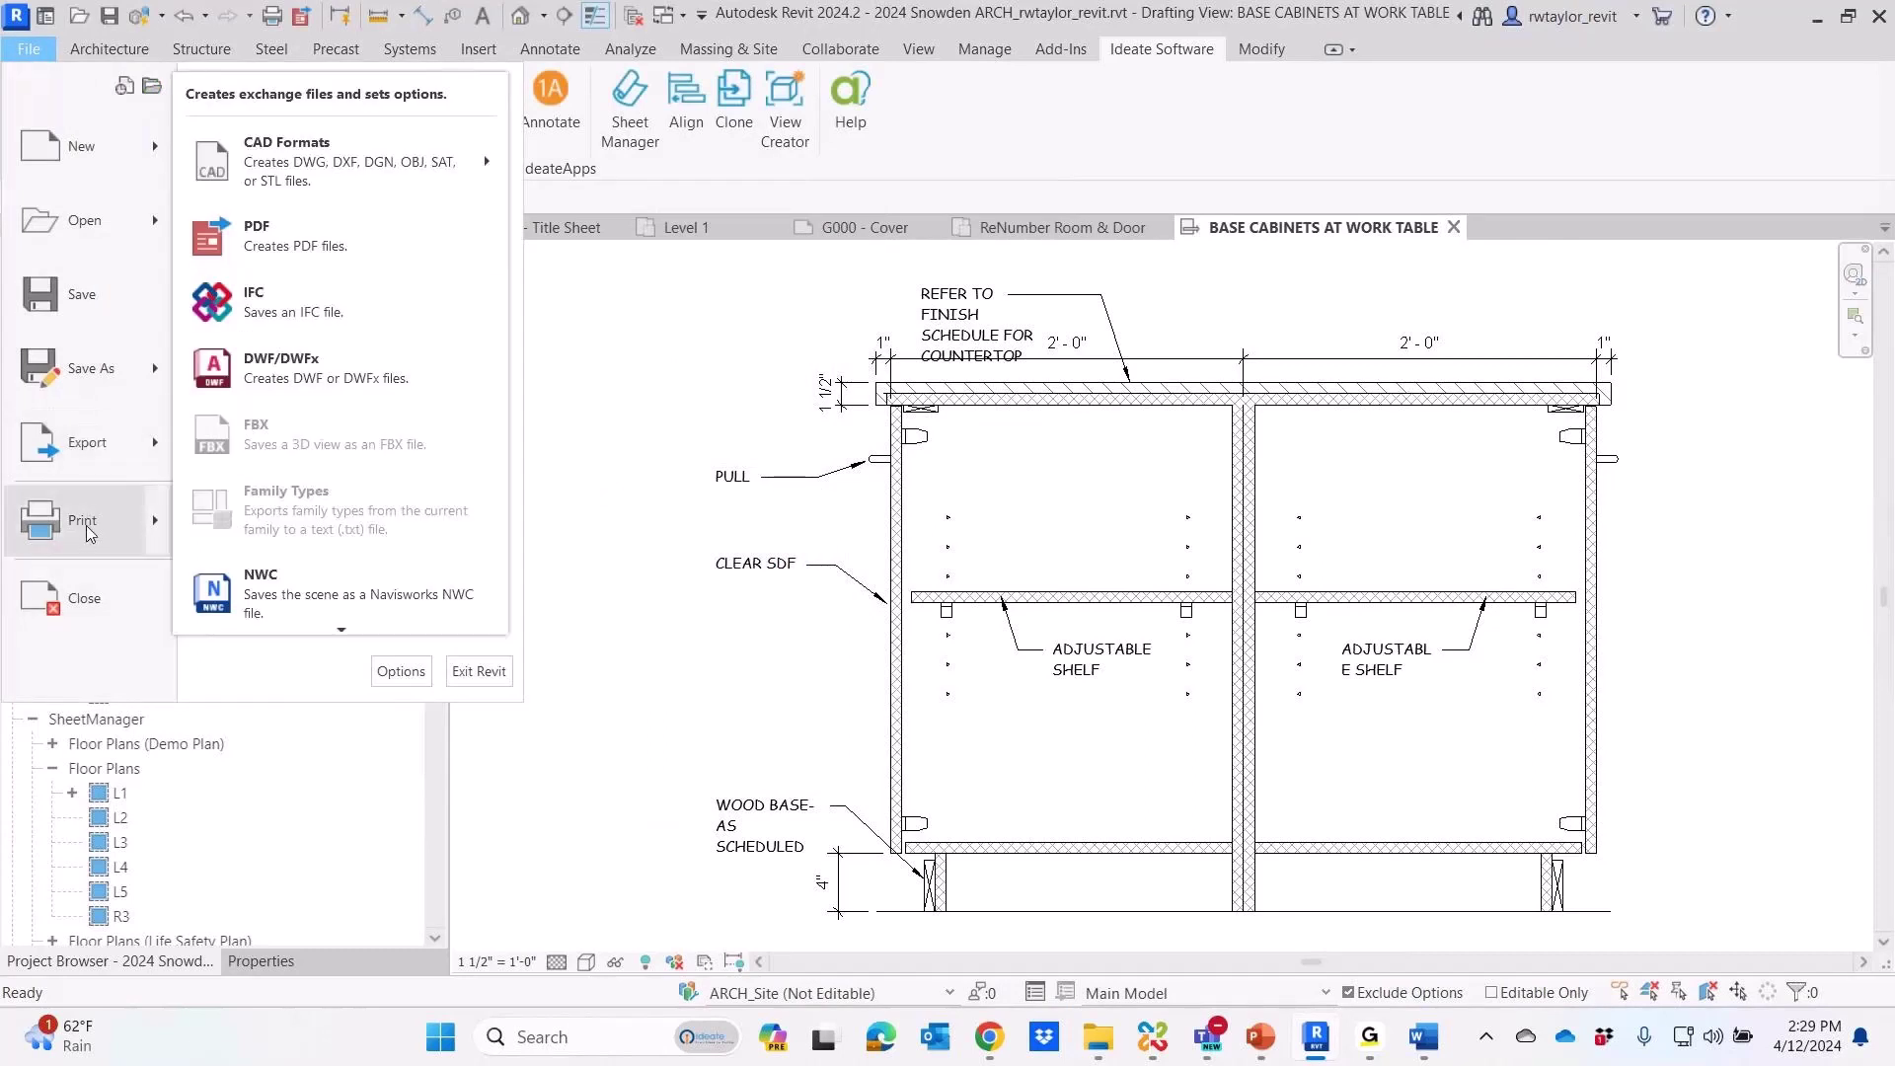
click(391, 670)
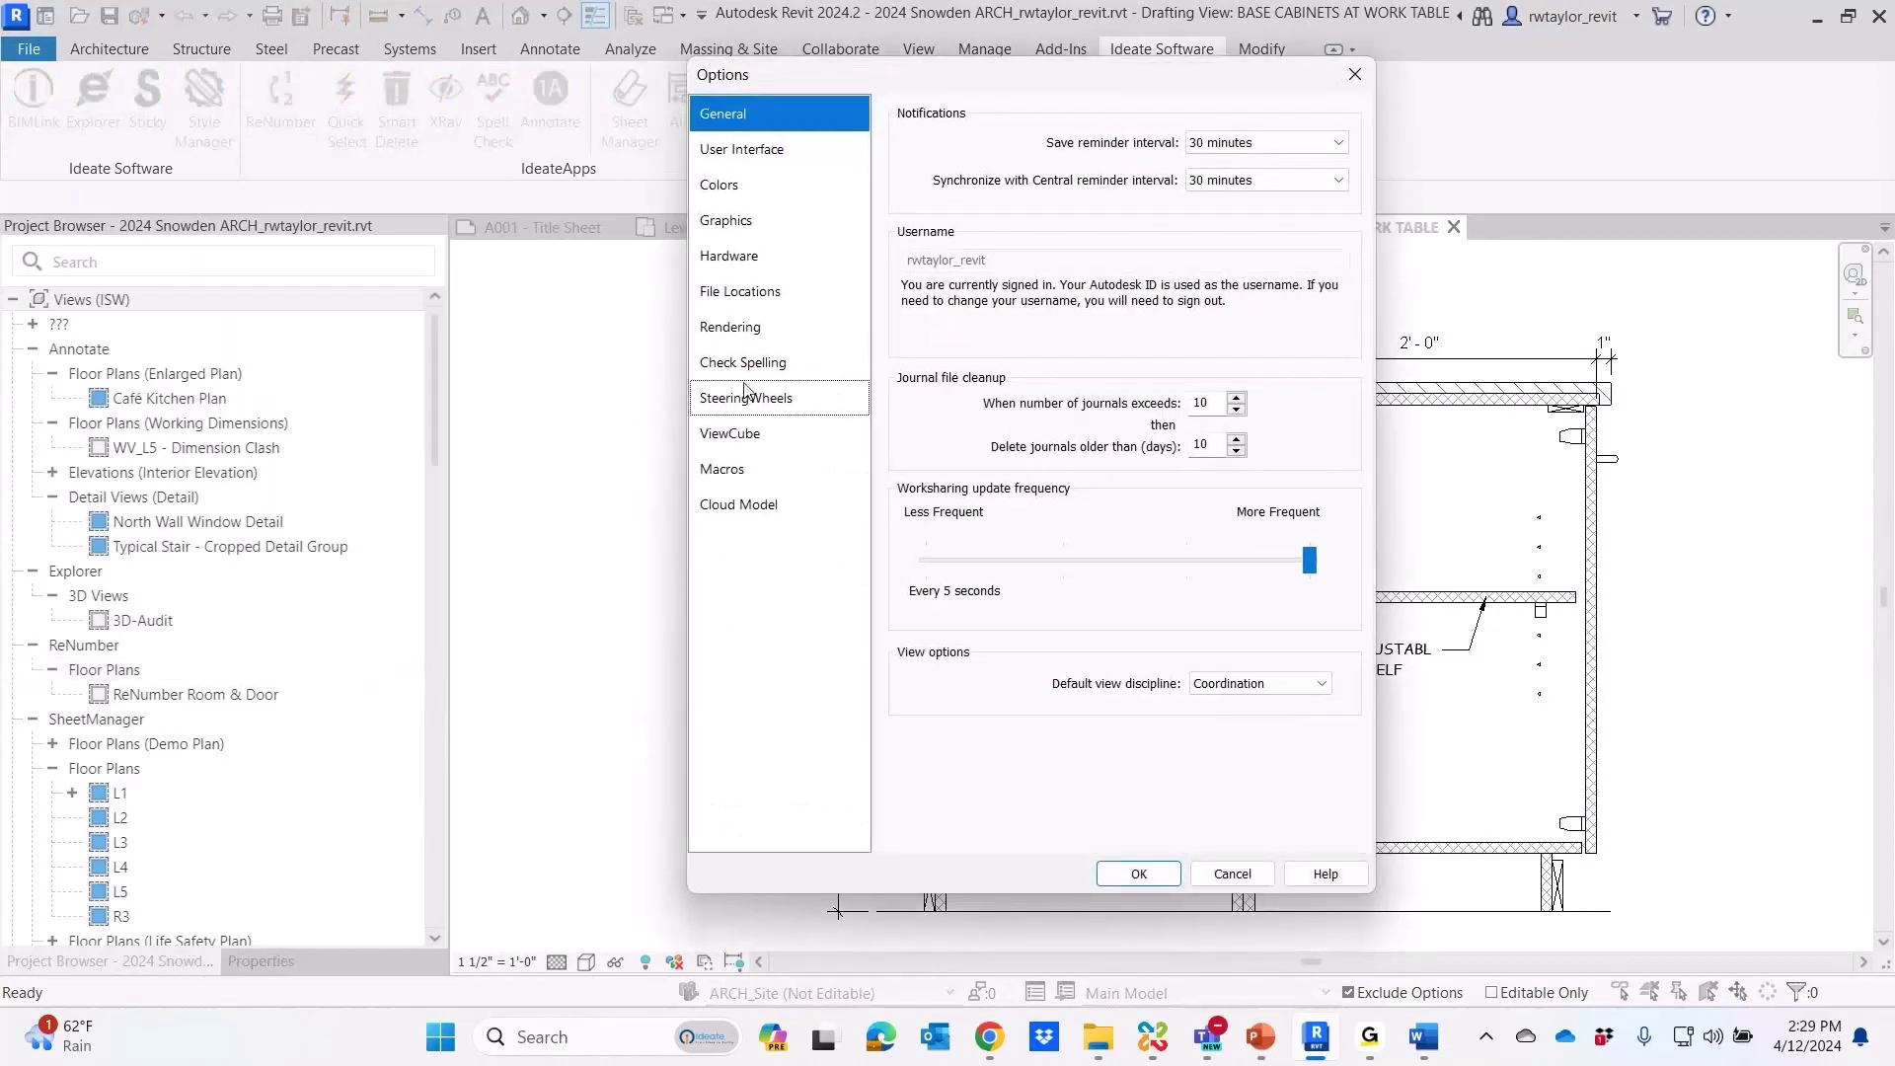
click(746, 367)
click(1293, 485)
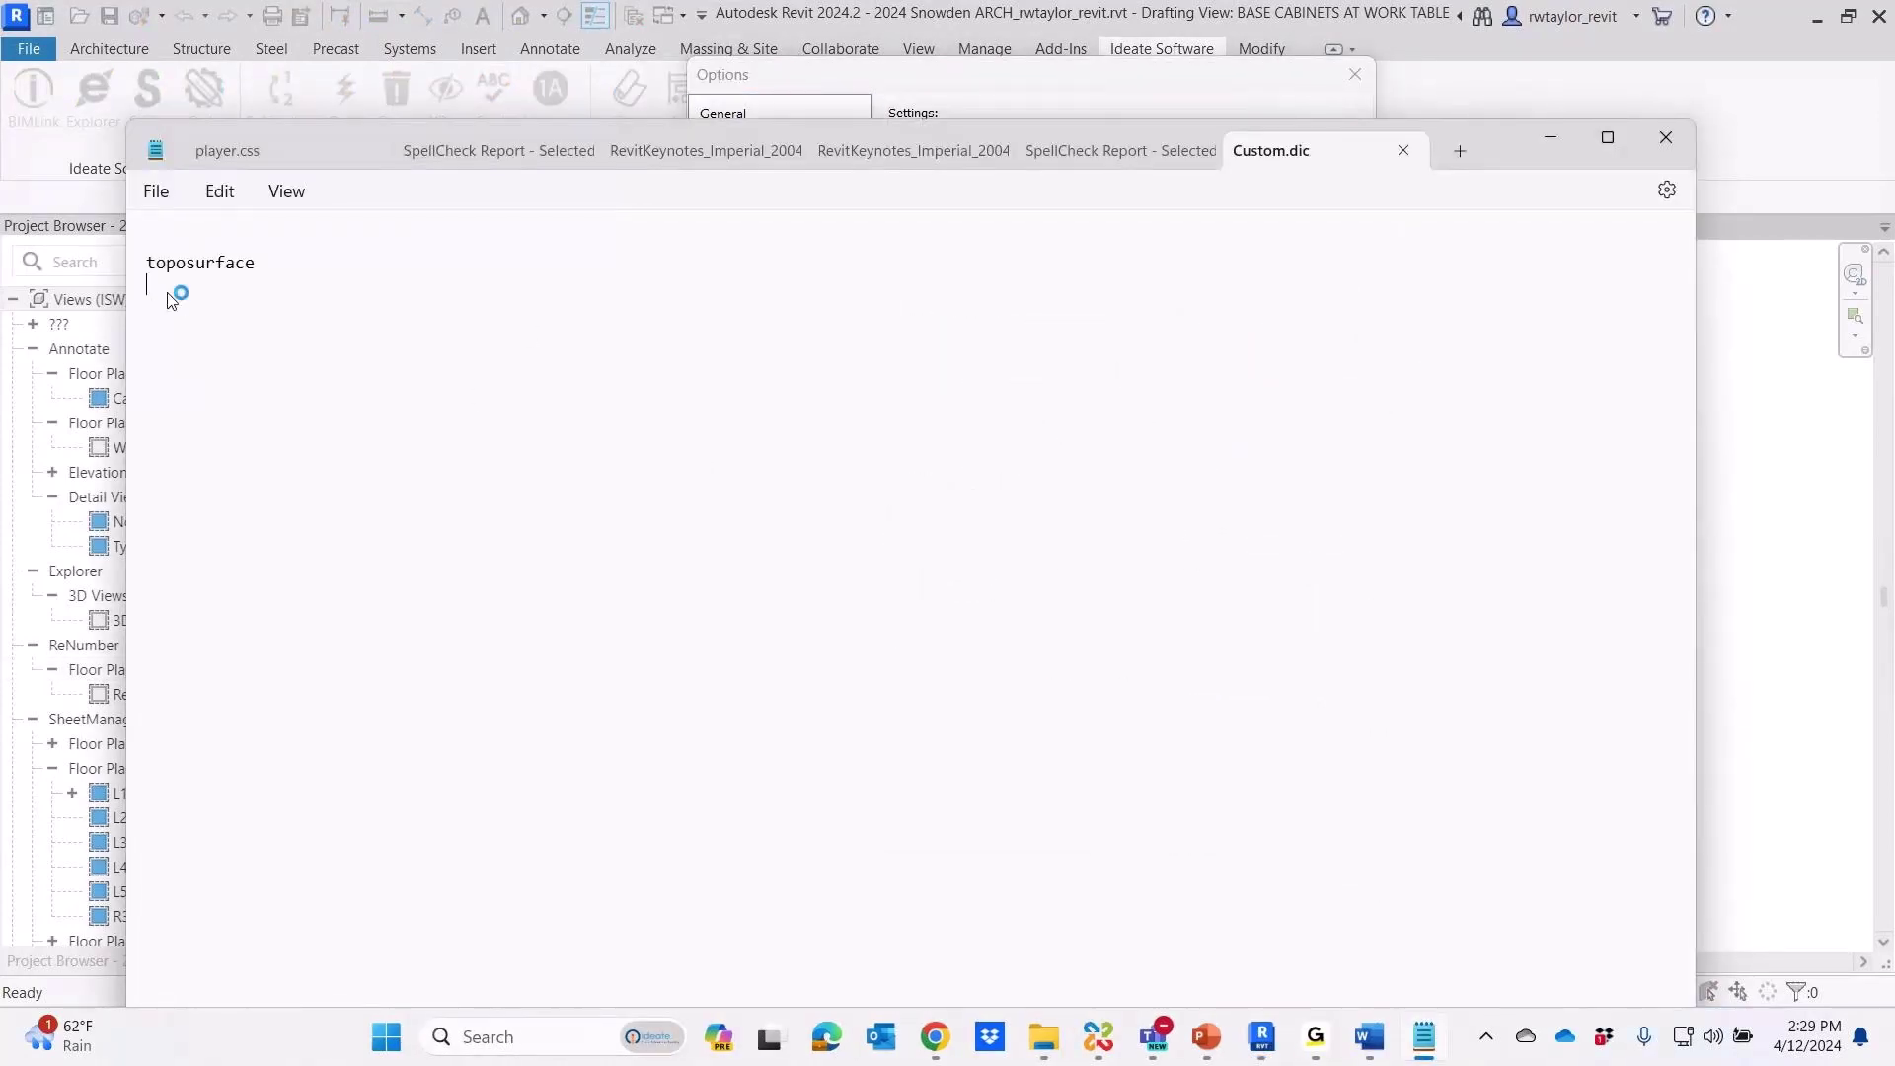
Add the words A.D. and VIF on separate lines below toposurface, then save and close the dictionary file
text(A.D.)
key(Return)
text(VIF)
key(Return)
click(158, 192)
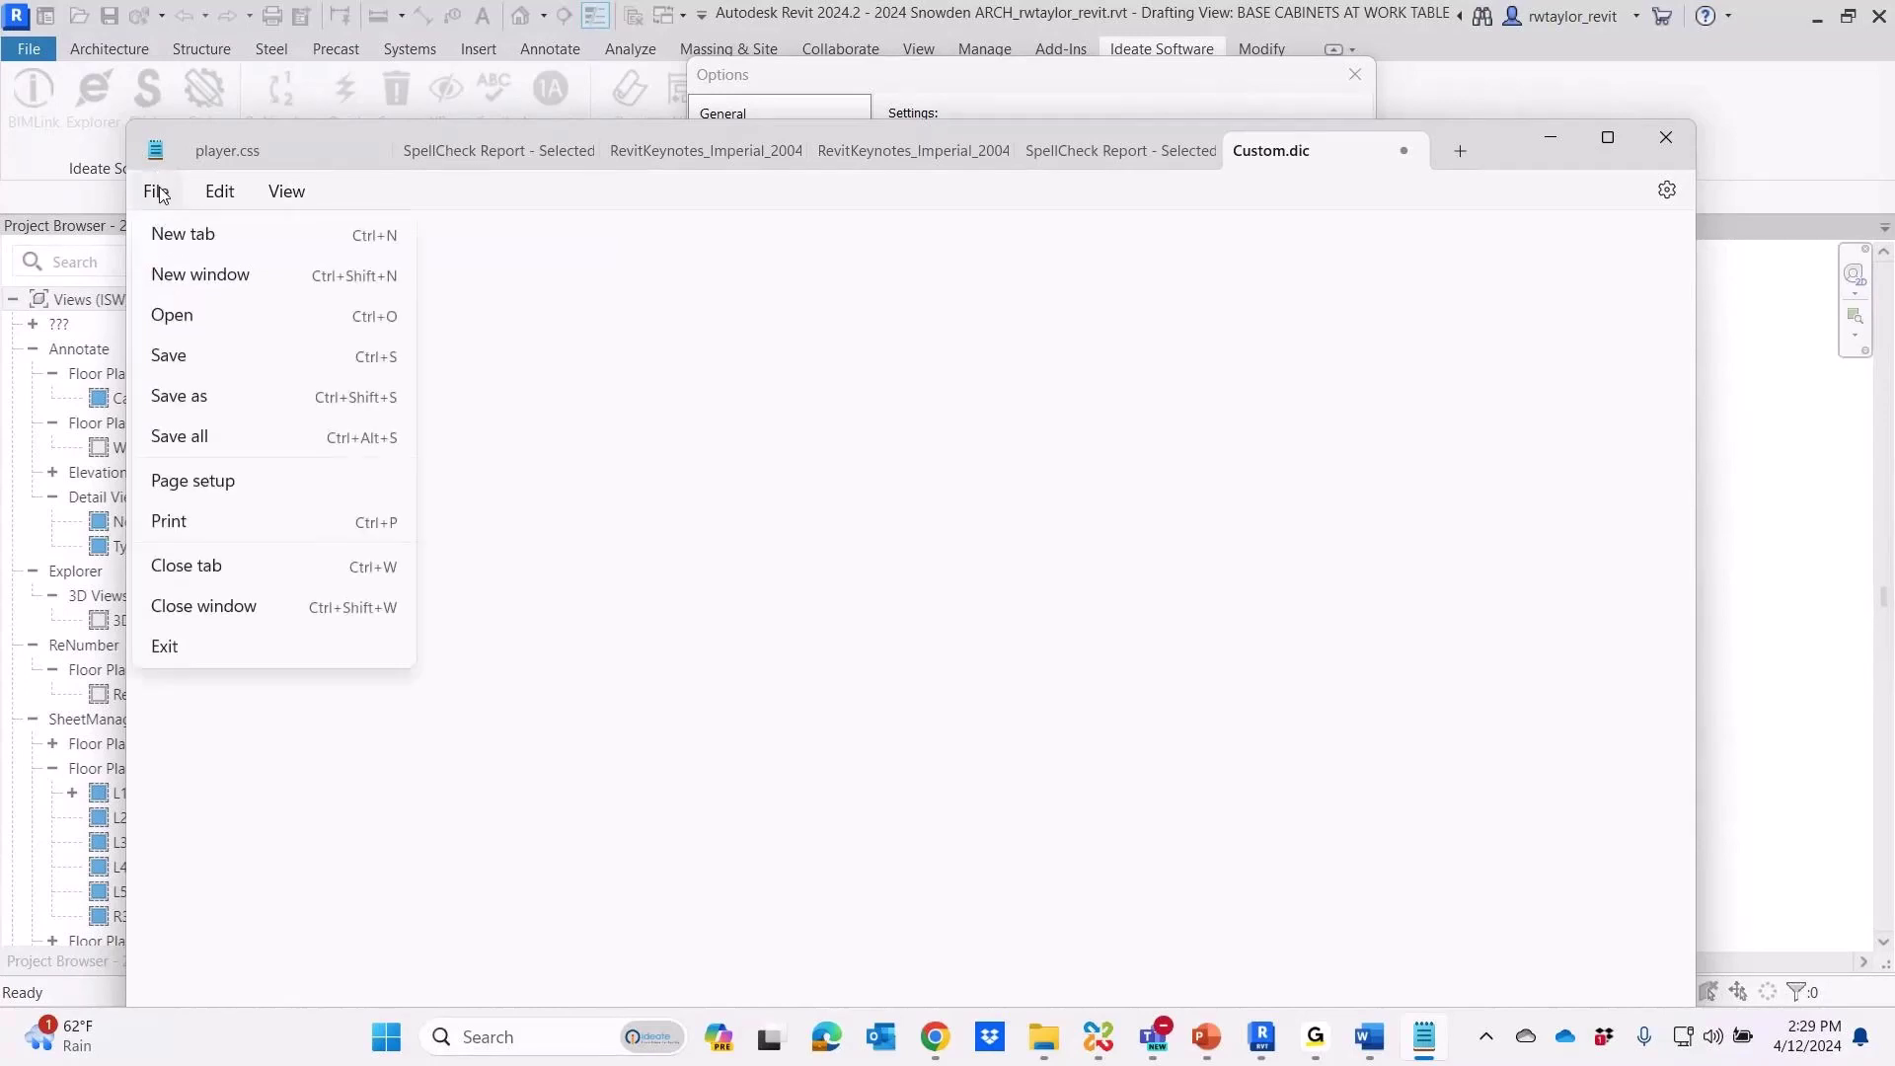
click(174, 360)
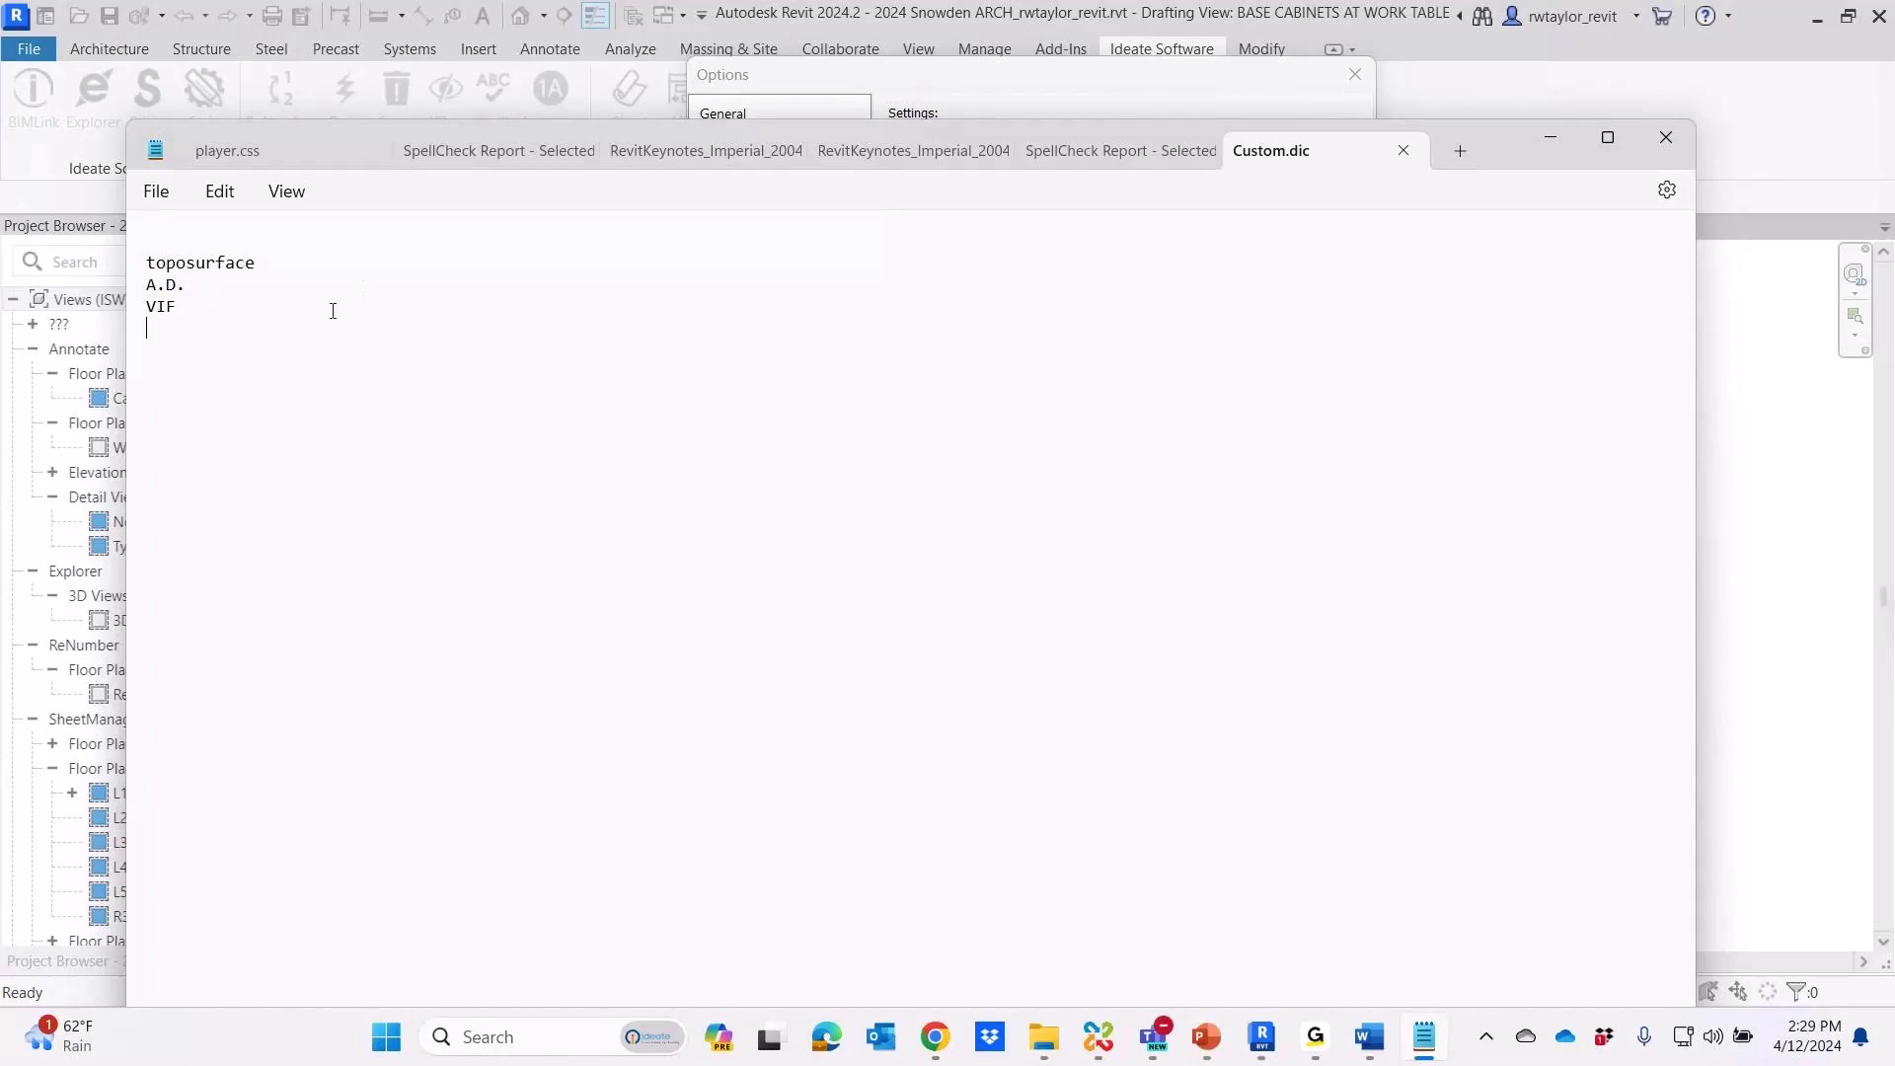
click(280, 393)
click(1665, 137)
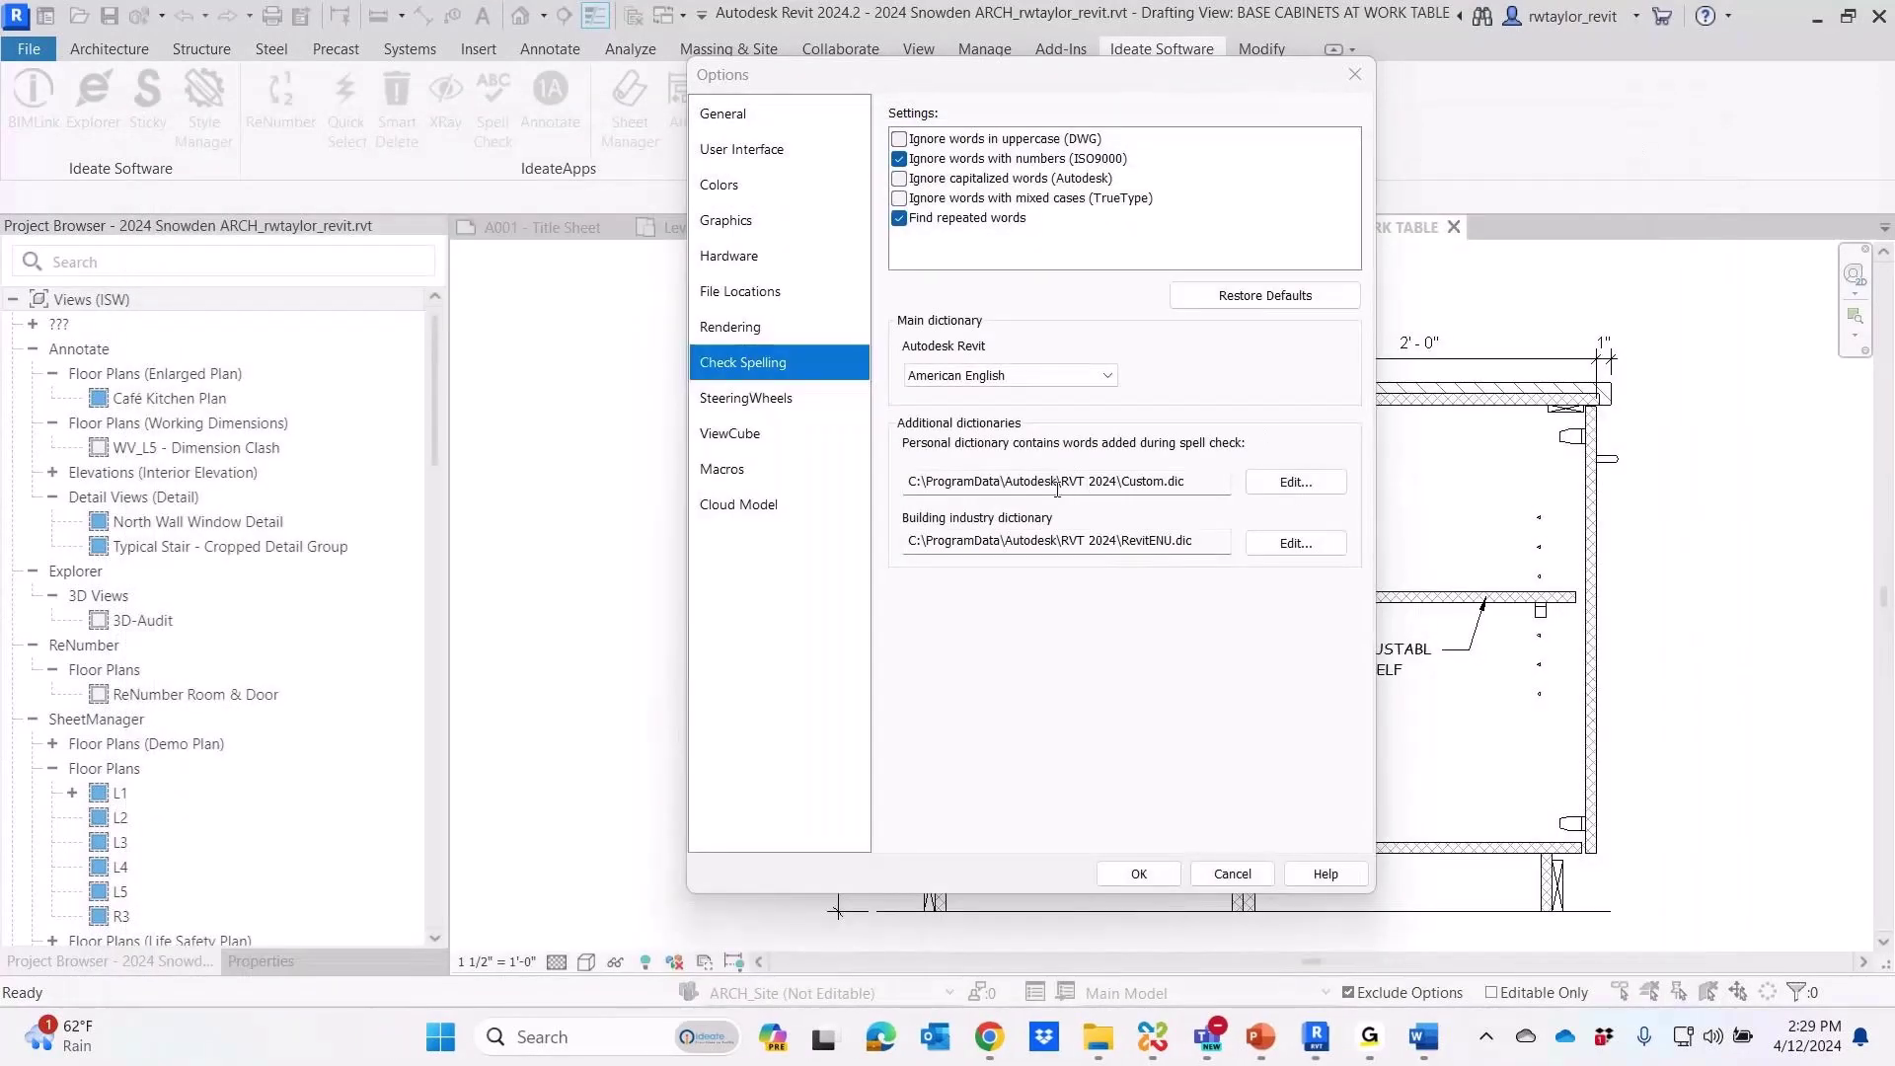